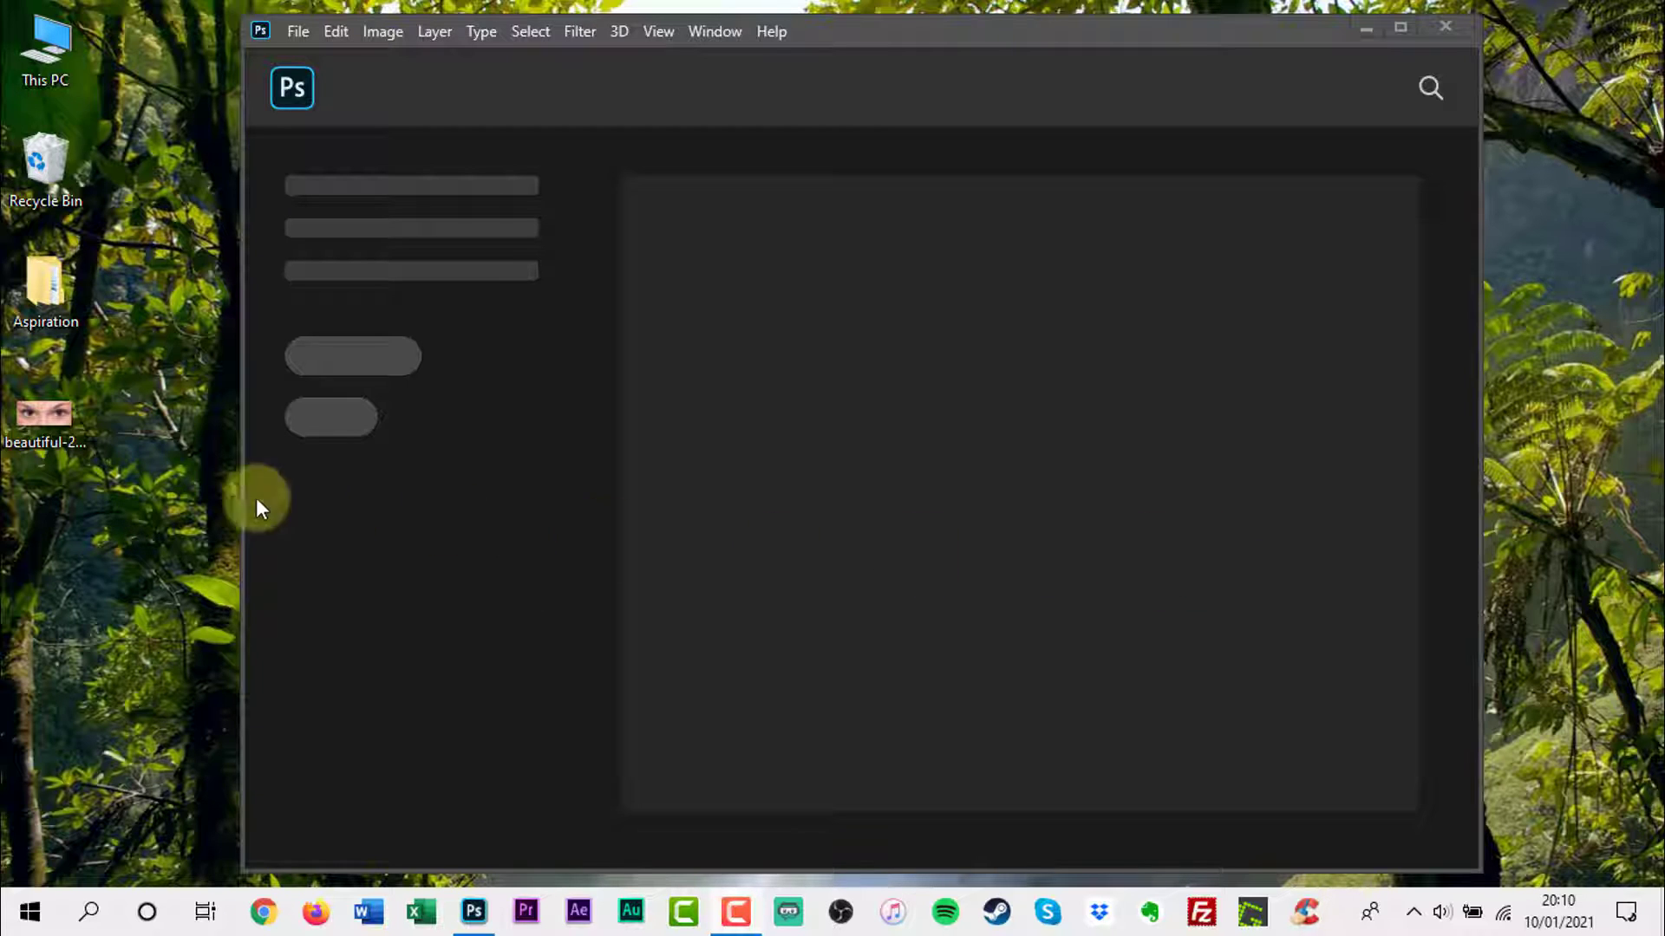
Load the desktop eyes photo into Photoshop and maximize the window.
{"action": "left_click_drag", "start_coordinate": [44, 416], "coordinate": [948, 423]}
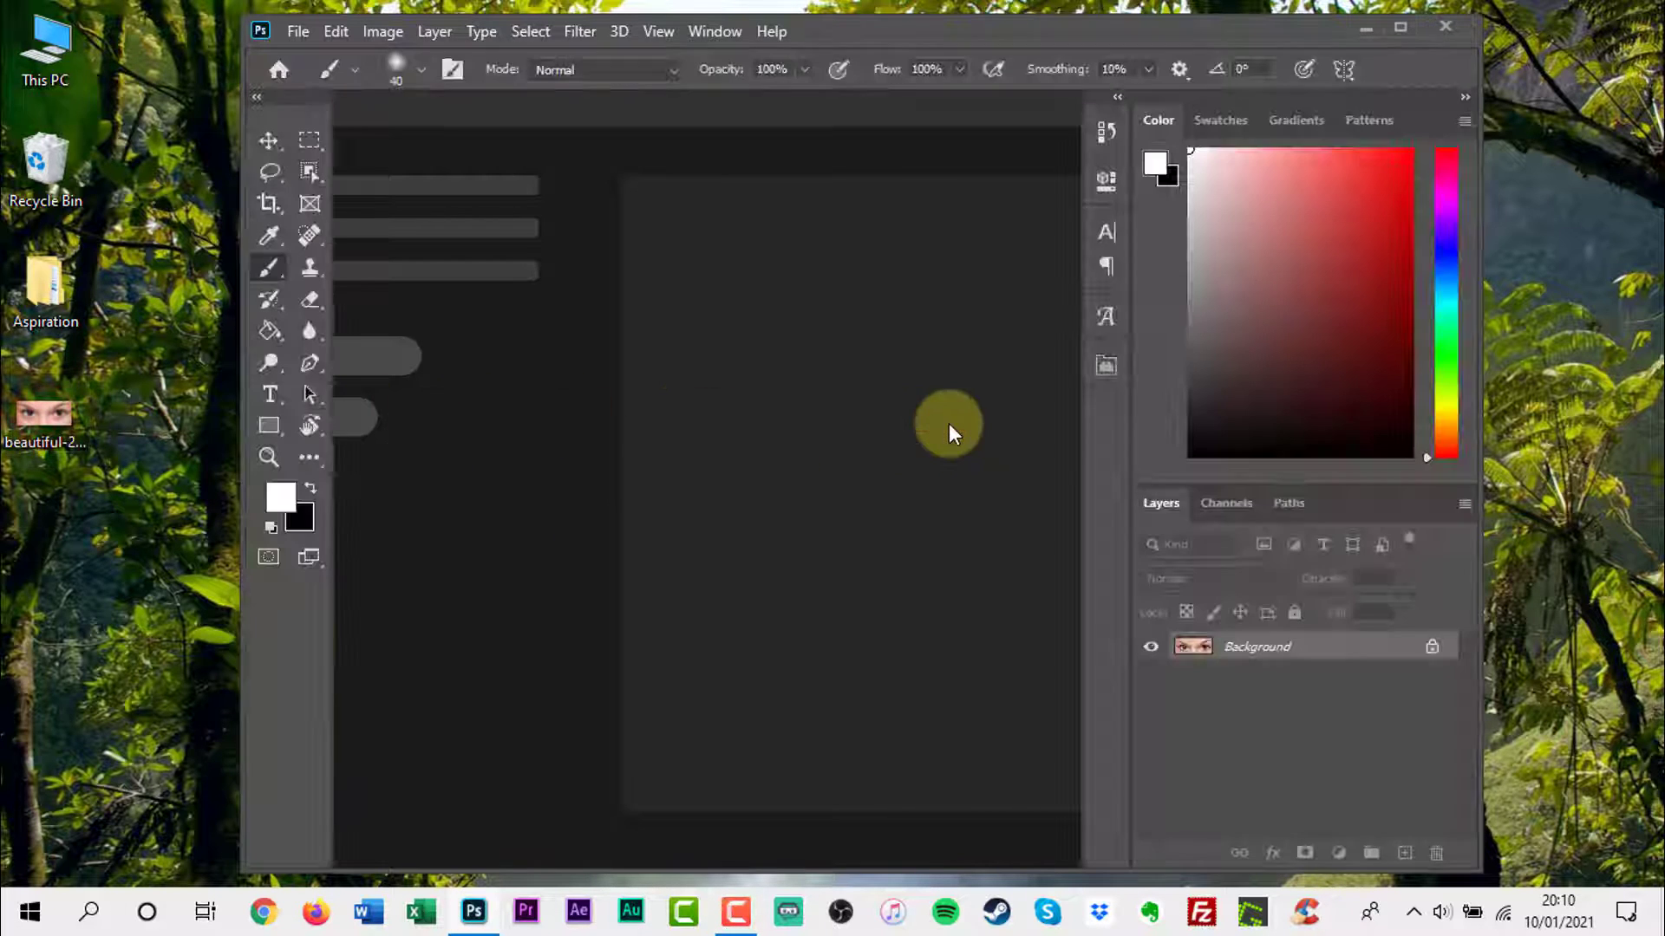
{"action": "left_click", "coordinate": [1399, 27]}
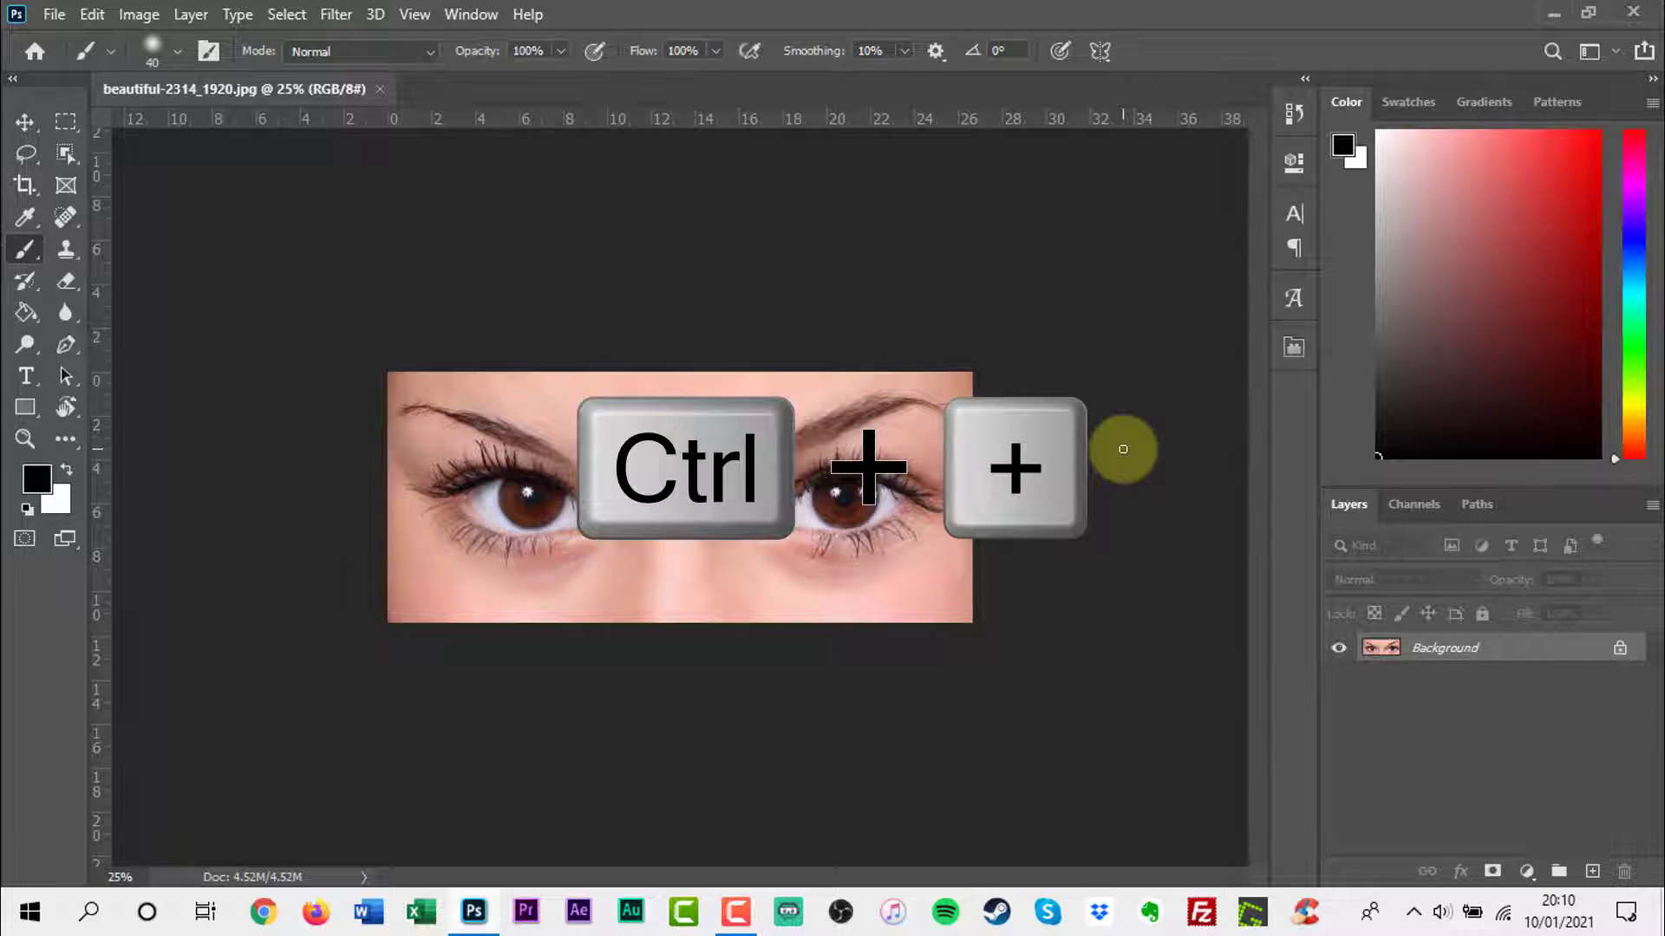
Add a Hue/Saturation adjustment layer and shift its hue toward red with boosted saturation.
{"action": "left_click", "coordinate": [1528, 871]}
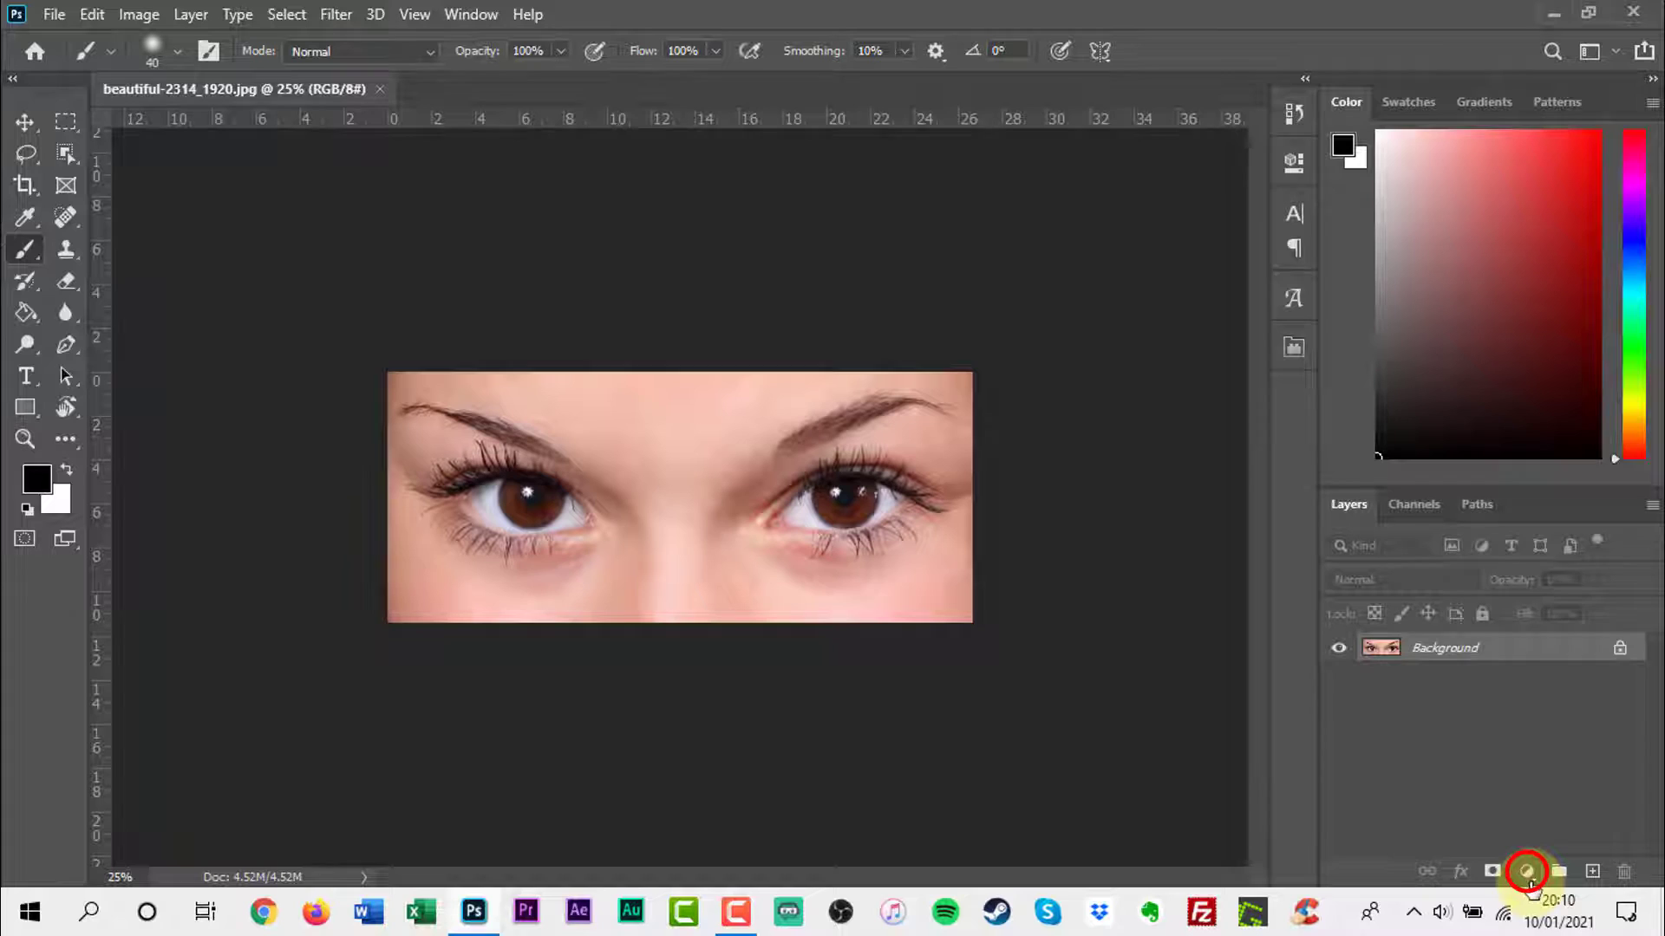
{"action": "left_click", "coordinate": [1528, 874]}
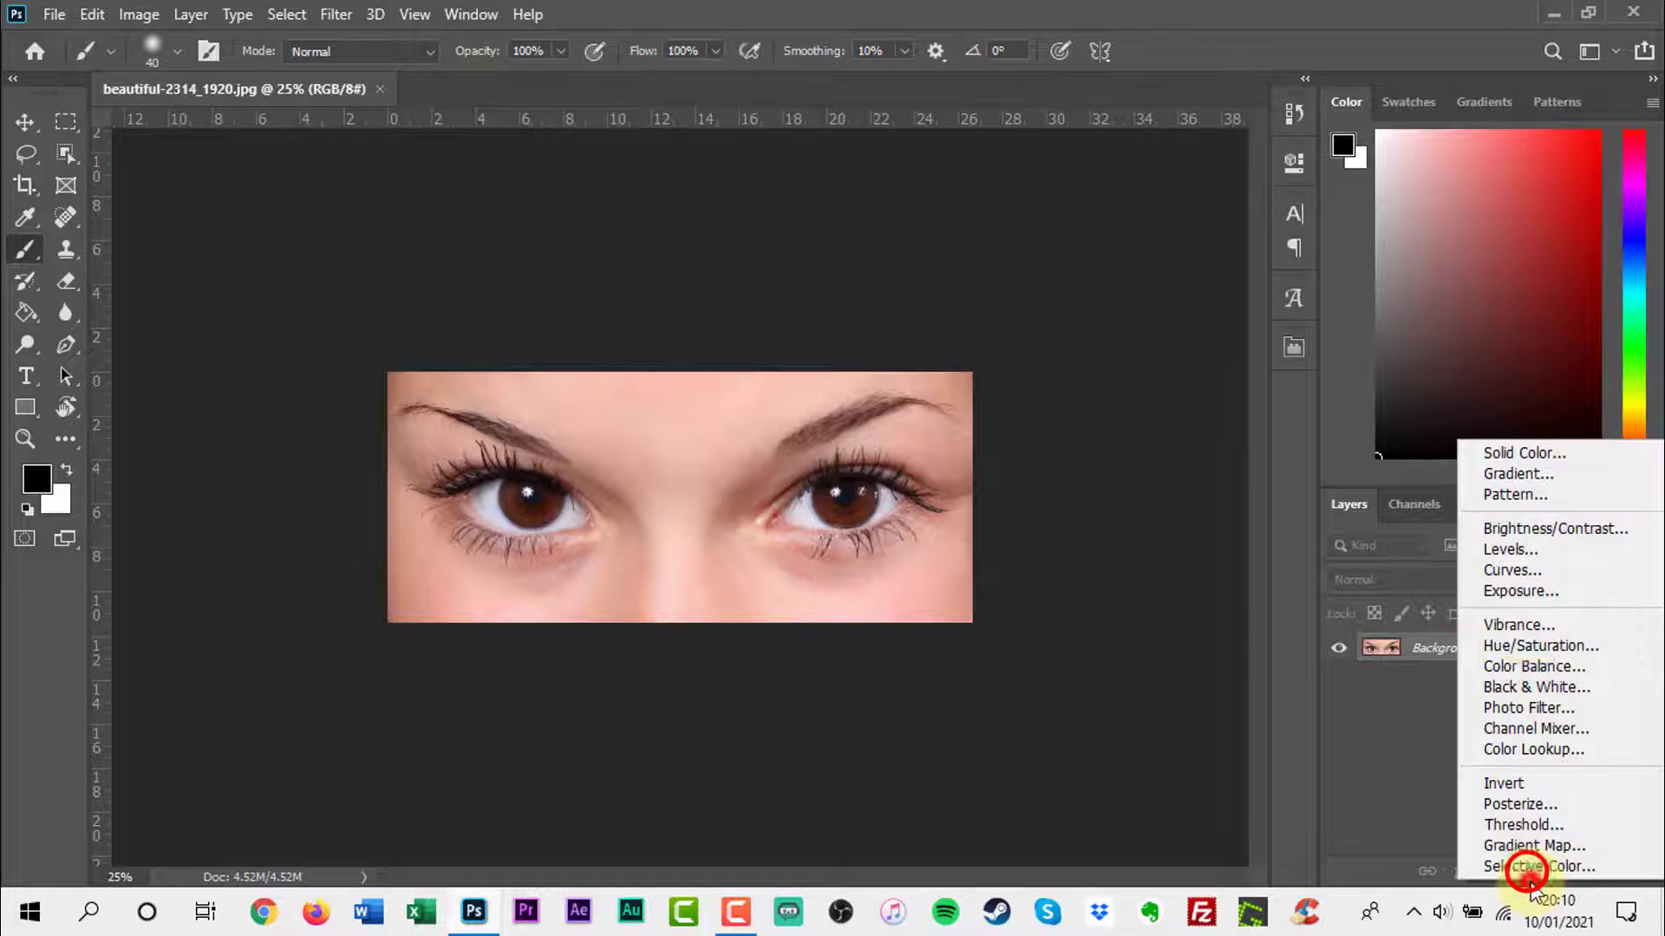
{"action": "left_click", "coordinate": [1535, 645]}
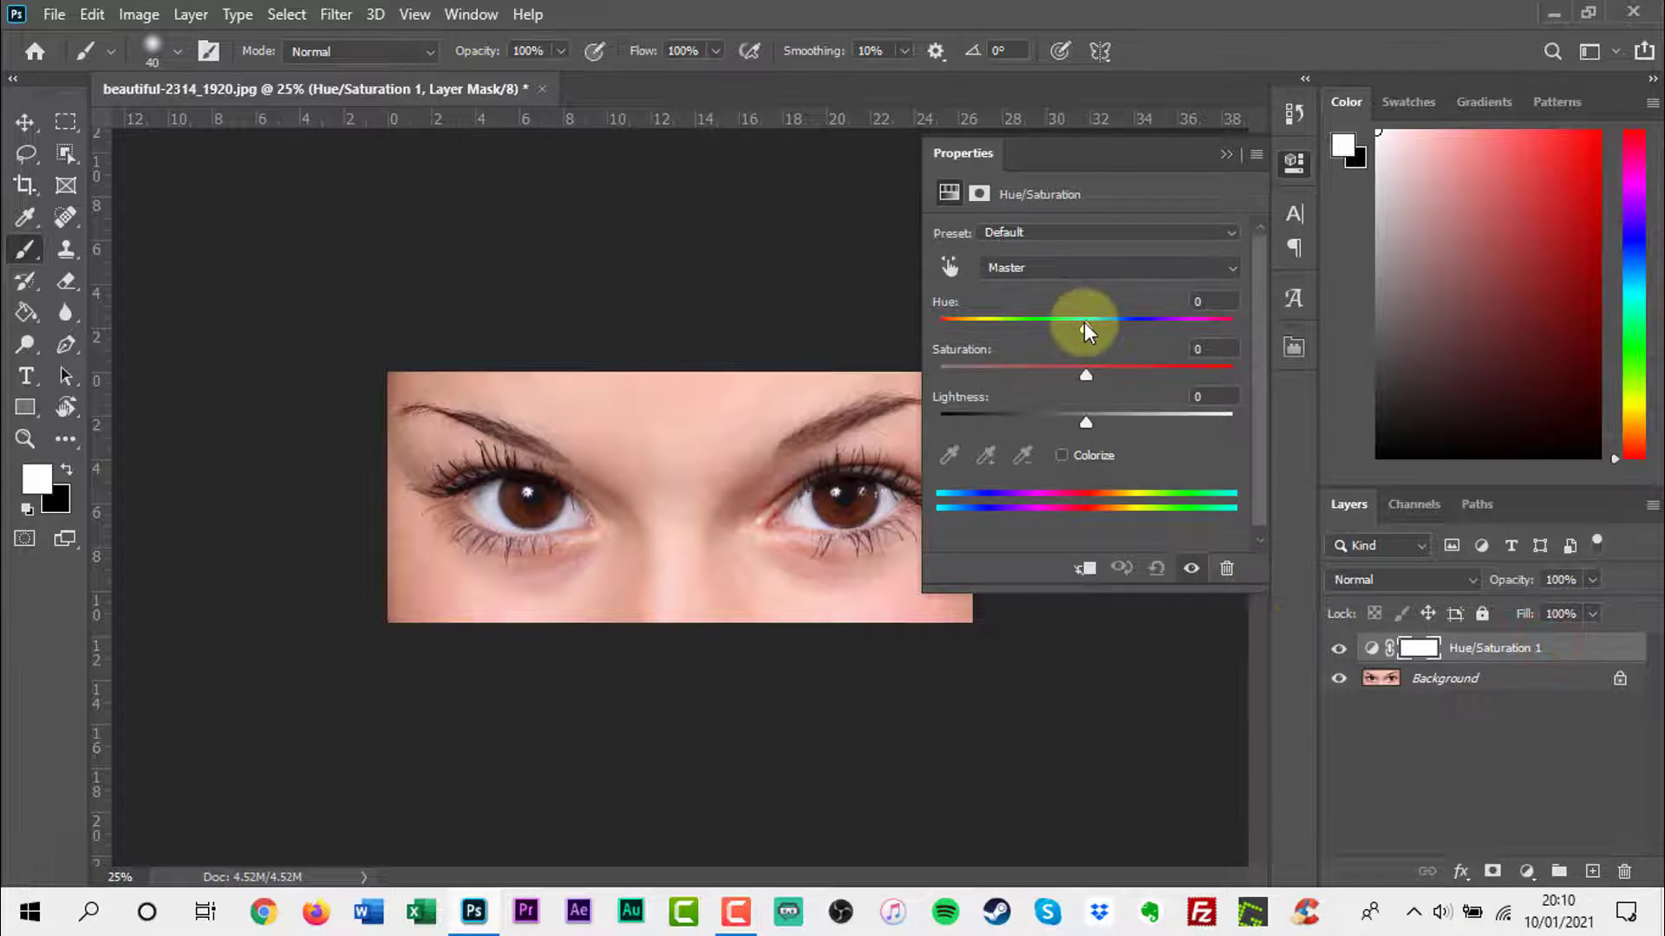
{"action": "mouse_move", "coordinate": [1084, 321]}
{"action": "left_mouse_down"}
{"action": "mouse_move", "coordinate": [1106, 324]}
{"action": "mouse_move", "coordinate": [1050, 326]}
{"action": "mouse_move", "coordinate": [1149, 374]}
{"action": "left_mouse_up"}
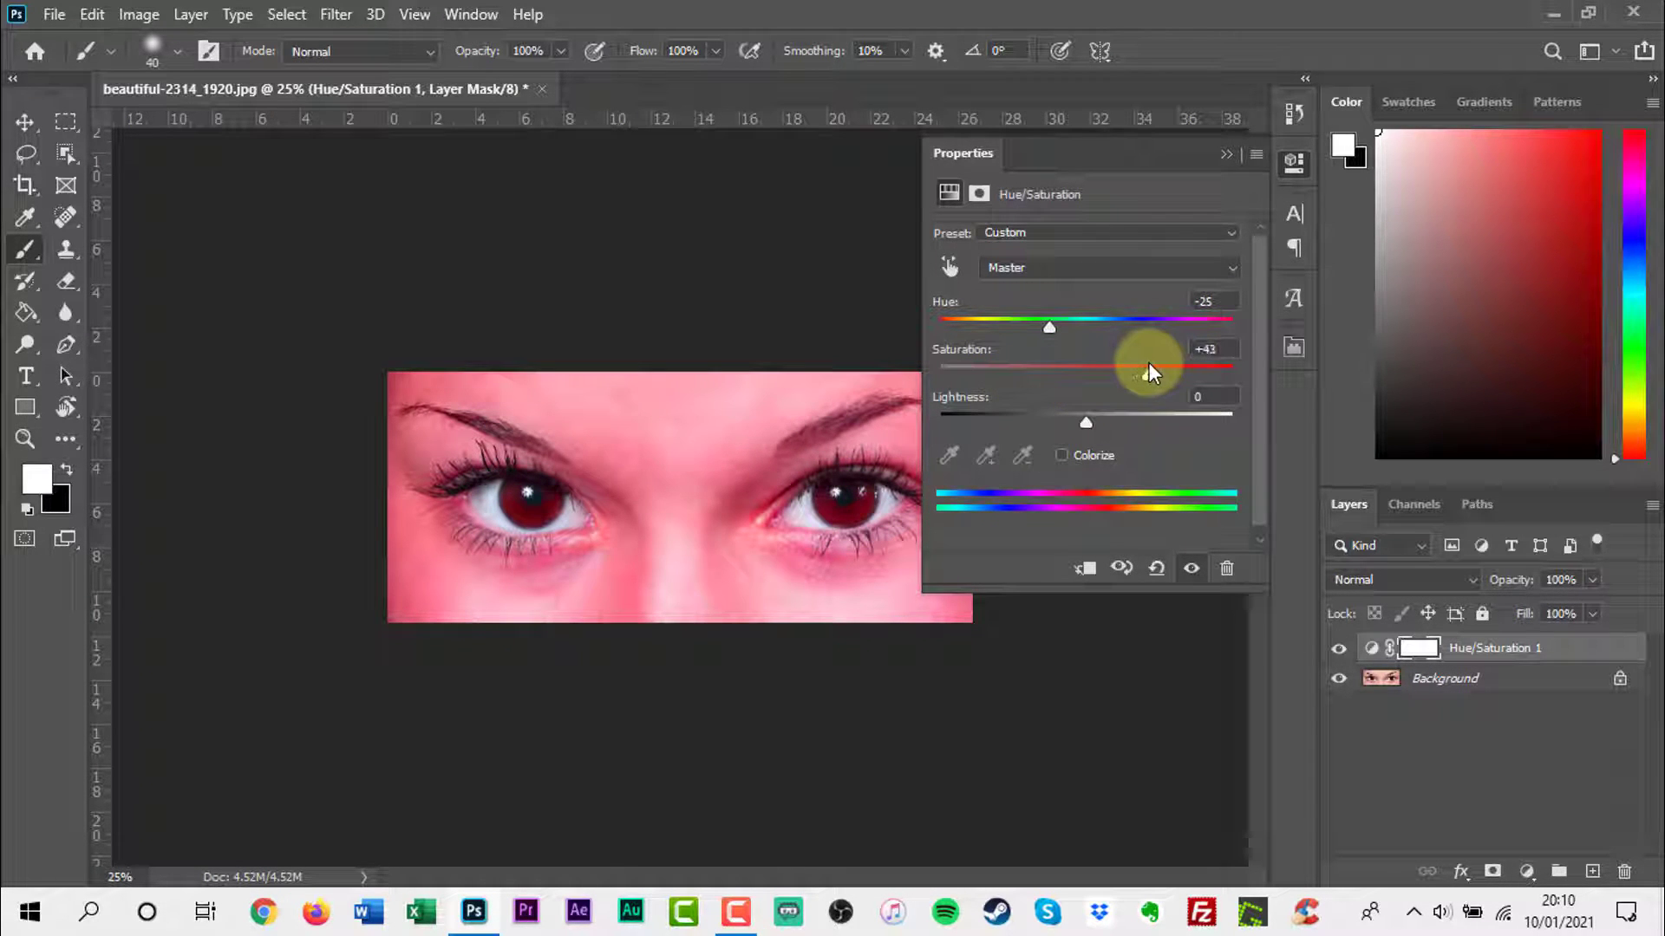
Invert the layer mask to black via Image > Adjustments so the red tint is hidden.
{"action": "left_click", "coordinate": [1229, 154]}
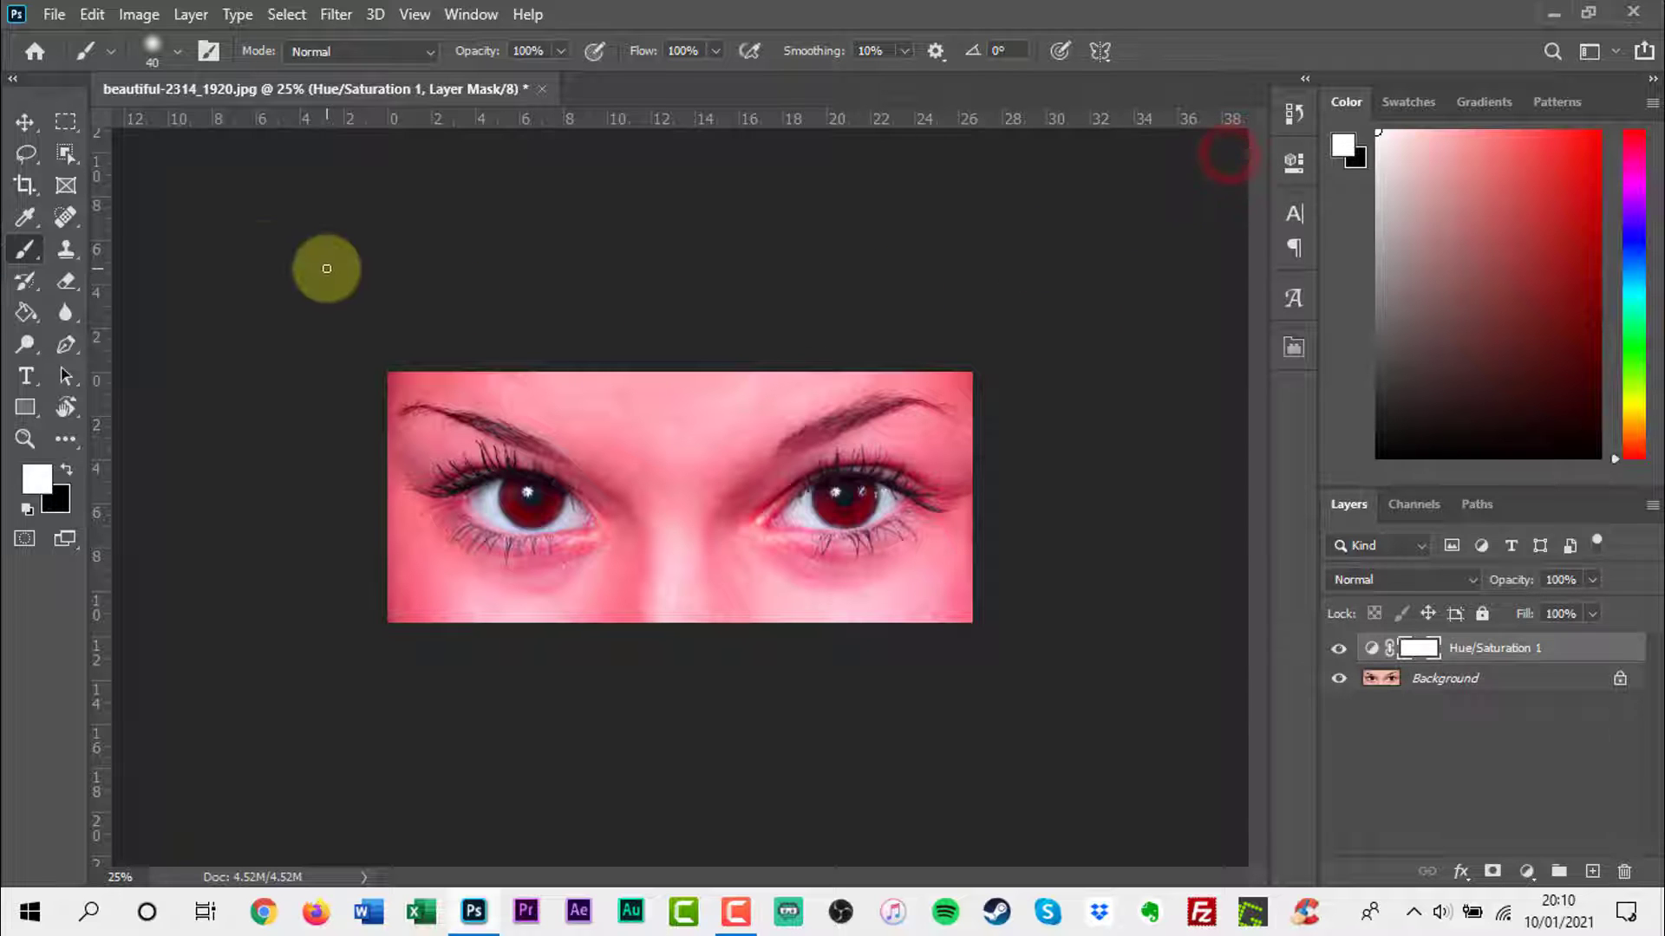
{"action": "left_click", "coordinate": [141, 14]}
{"action": "mouse_move", "coordinate": [178, 78]}
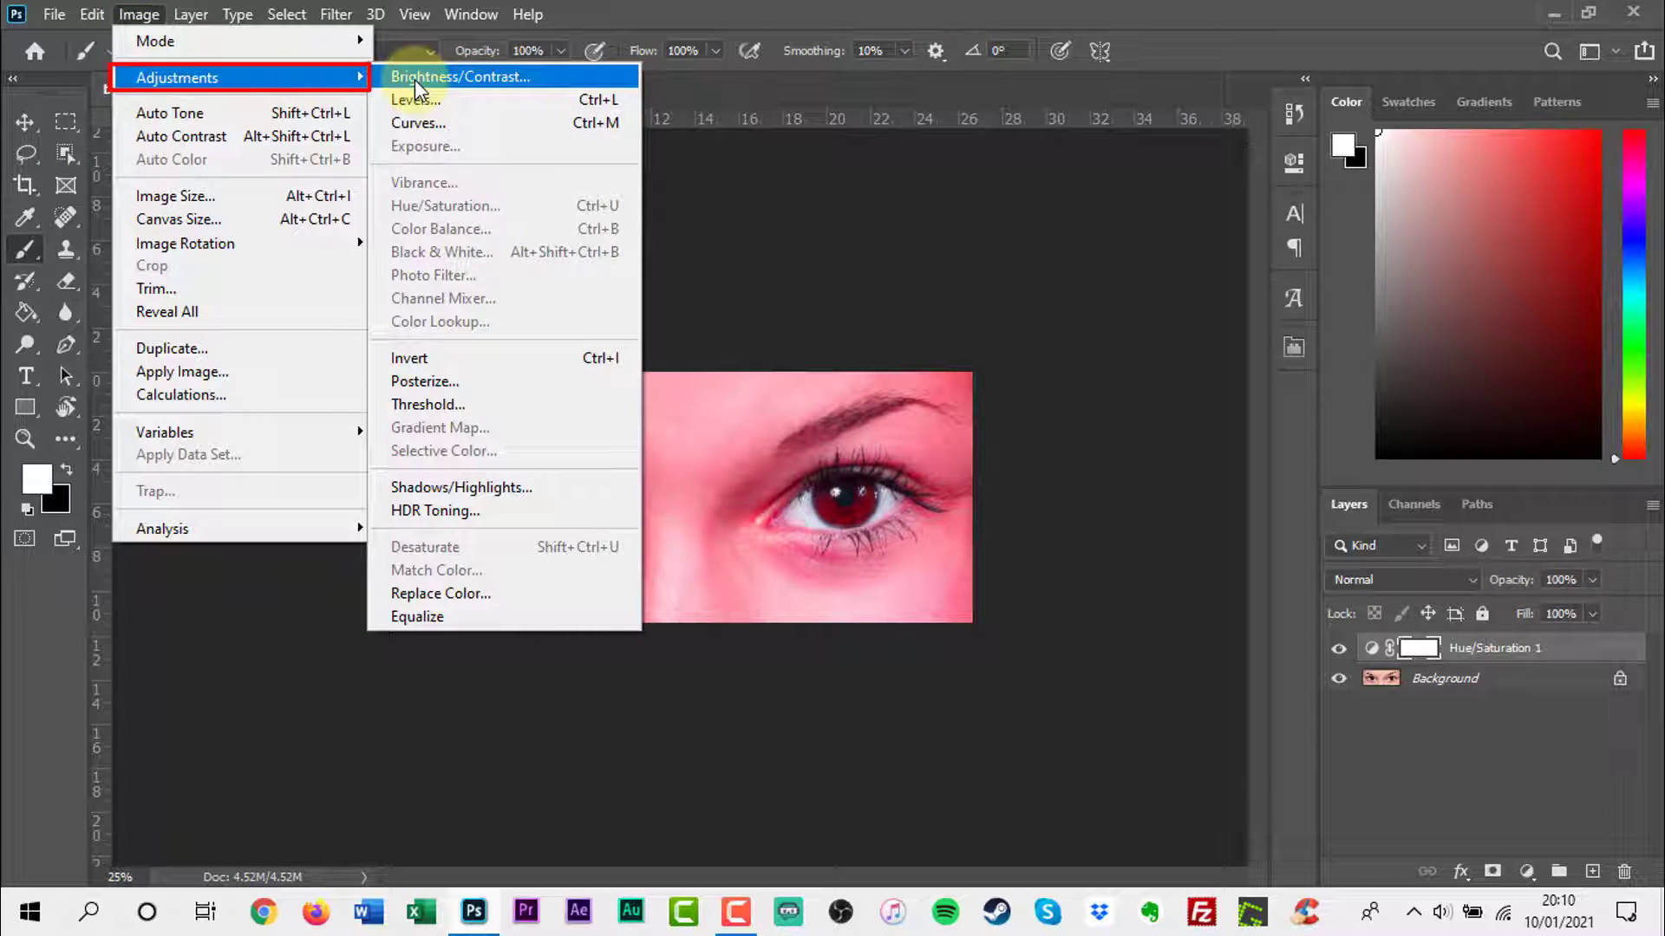
{"action": "left_click", "coordinate": [458, 362]}
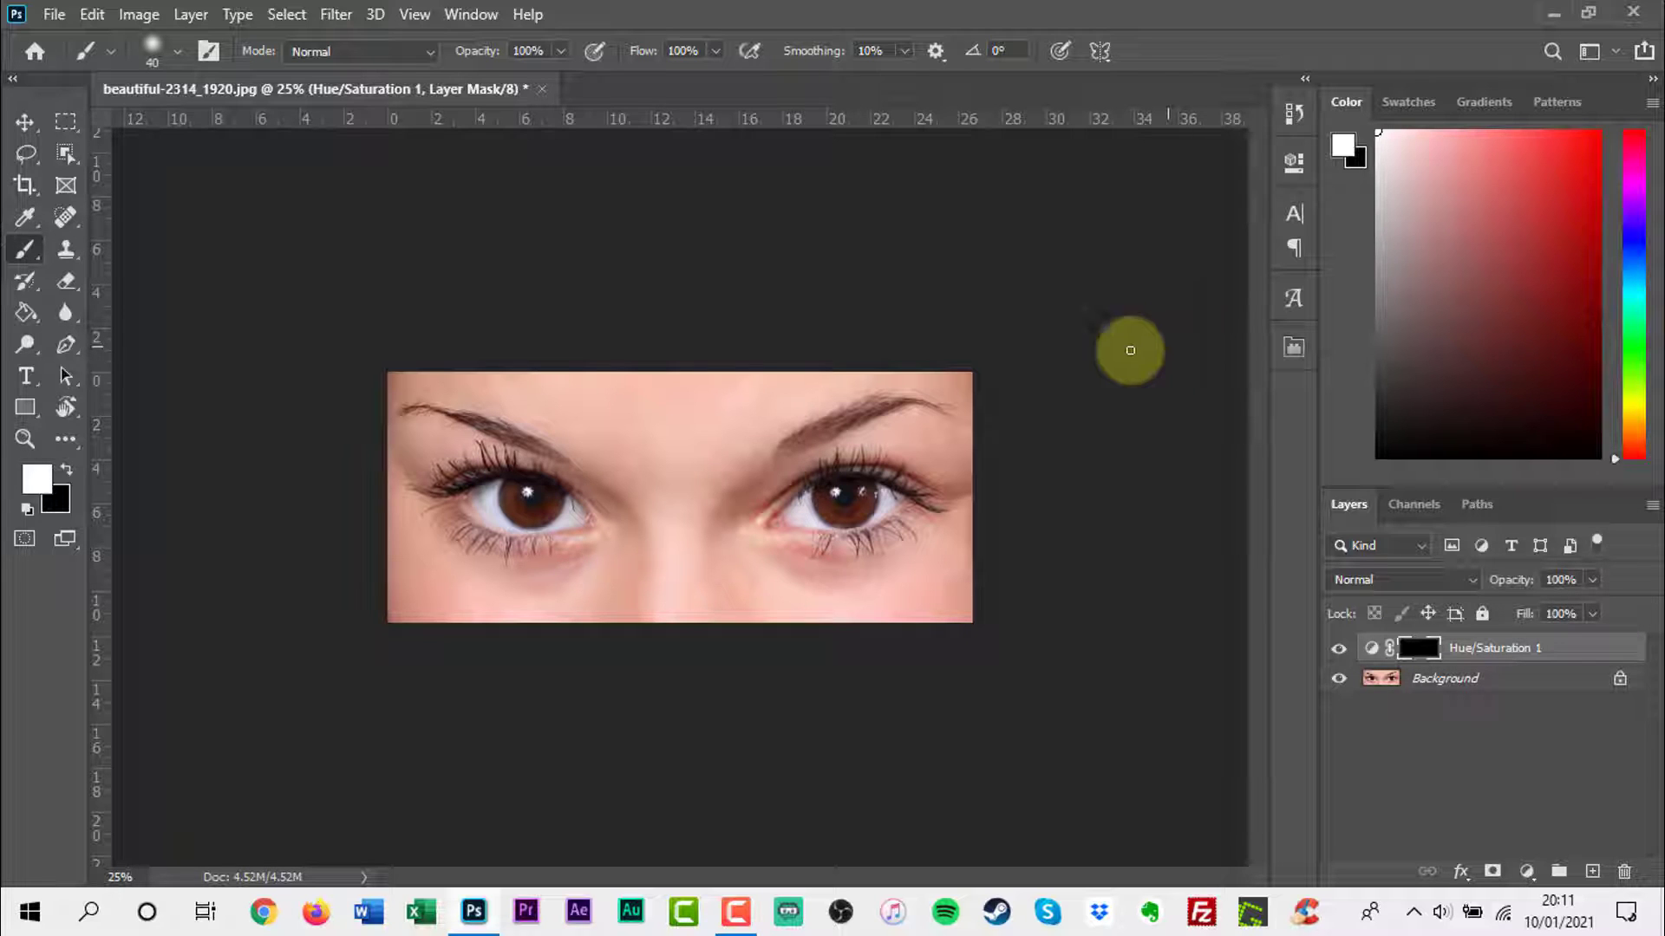
Choose the Brush Tool with the Soft Round 40 px, 0% hardness preset.
{"action": "left_click", "coordinate": [33, 249]}
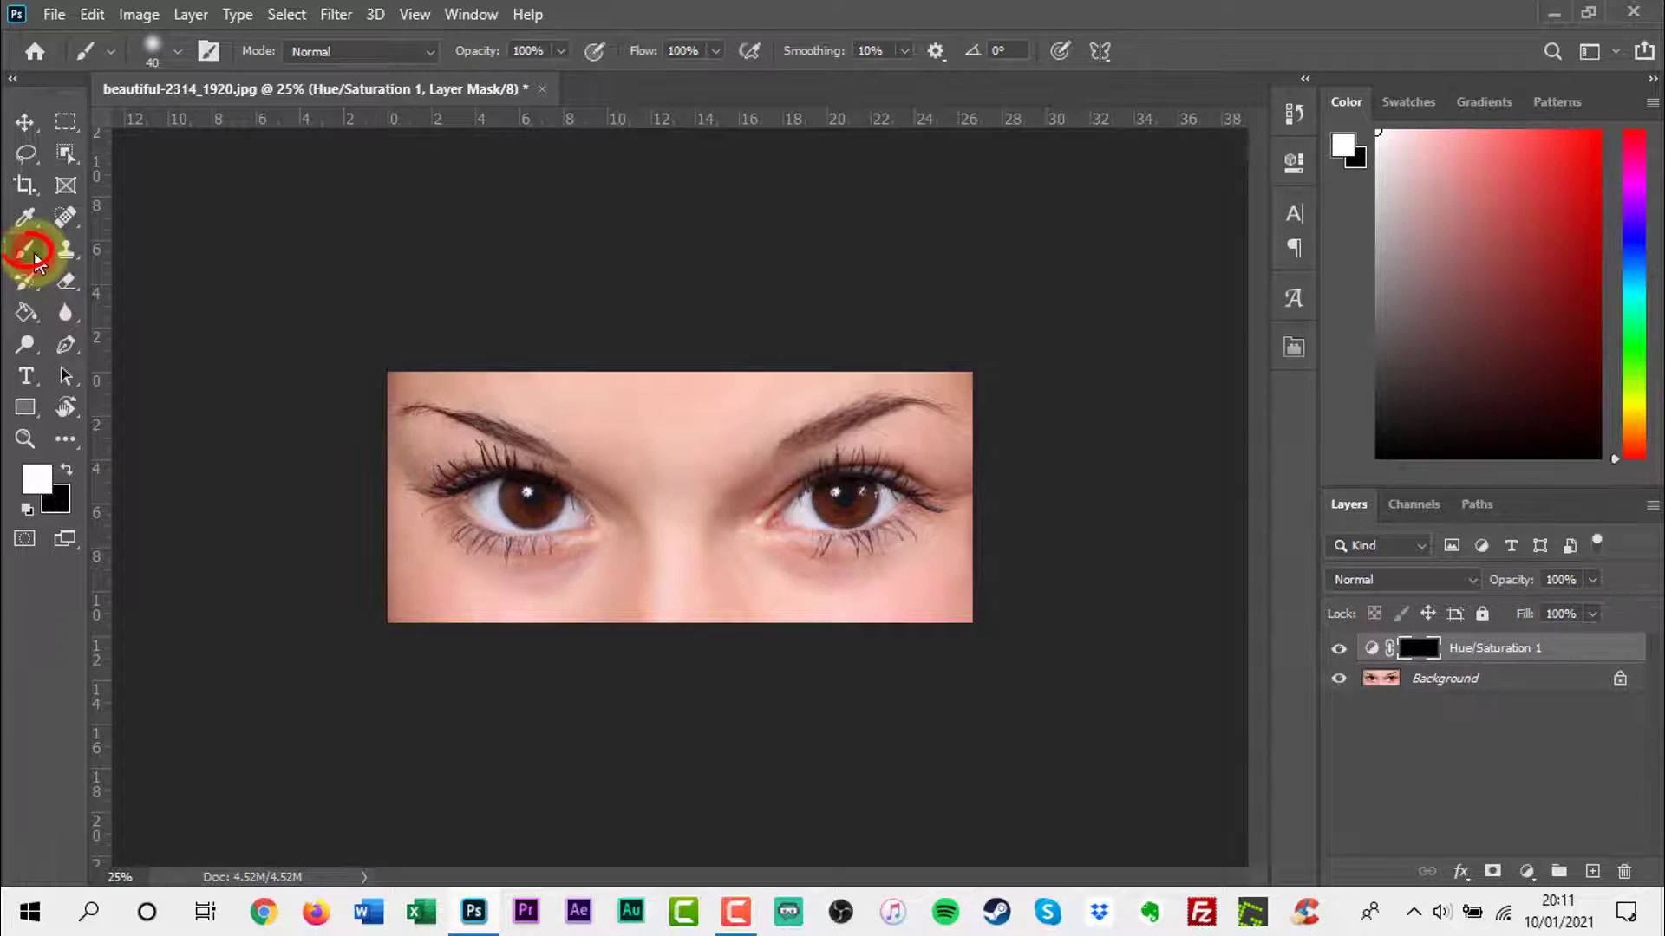
{"action": "right_click", "coordinate": [35, 258]}
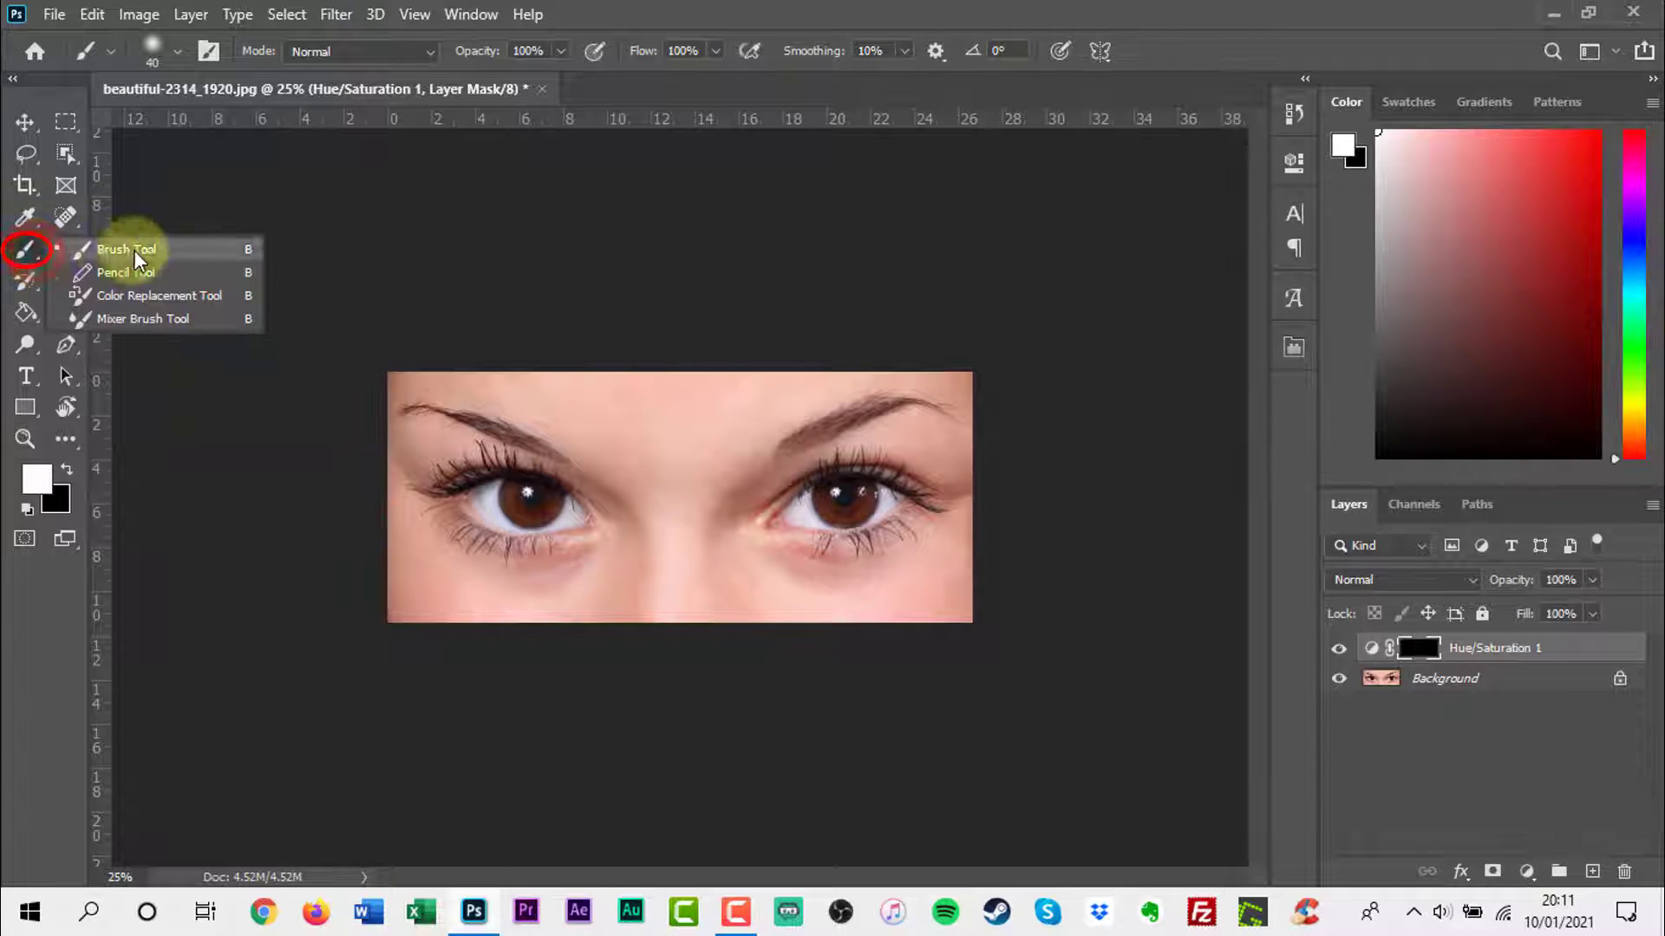
{"action": "left_click", "coordinate": [163, 259]}
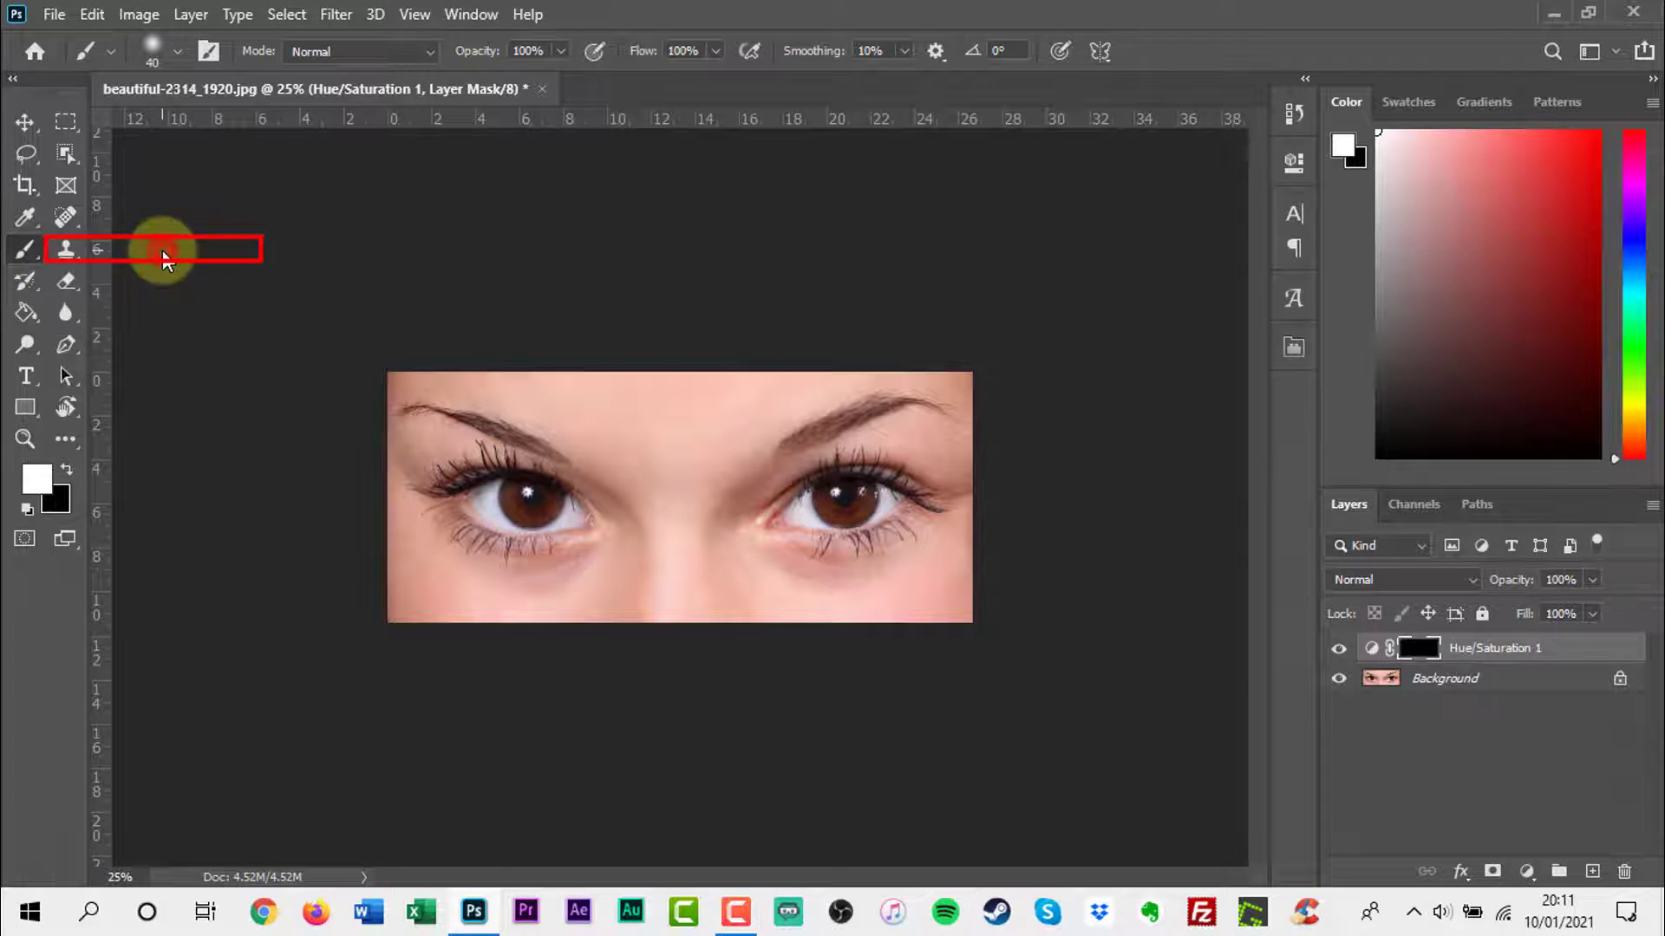
{"action": "left_click", "coordinate": [175, 50]}
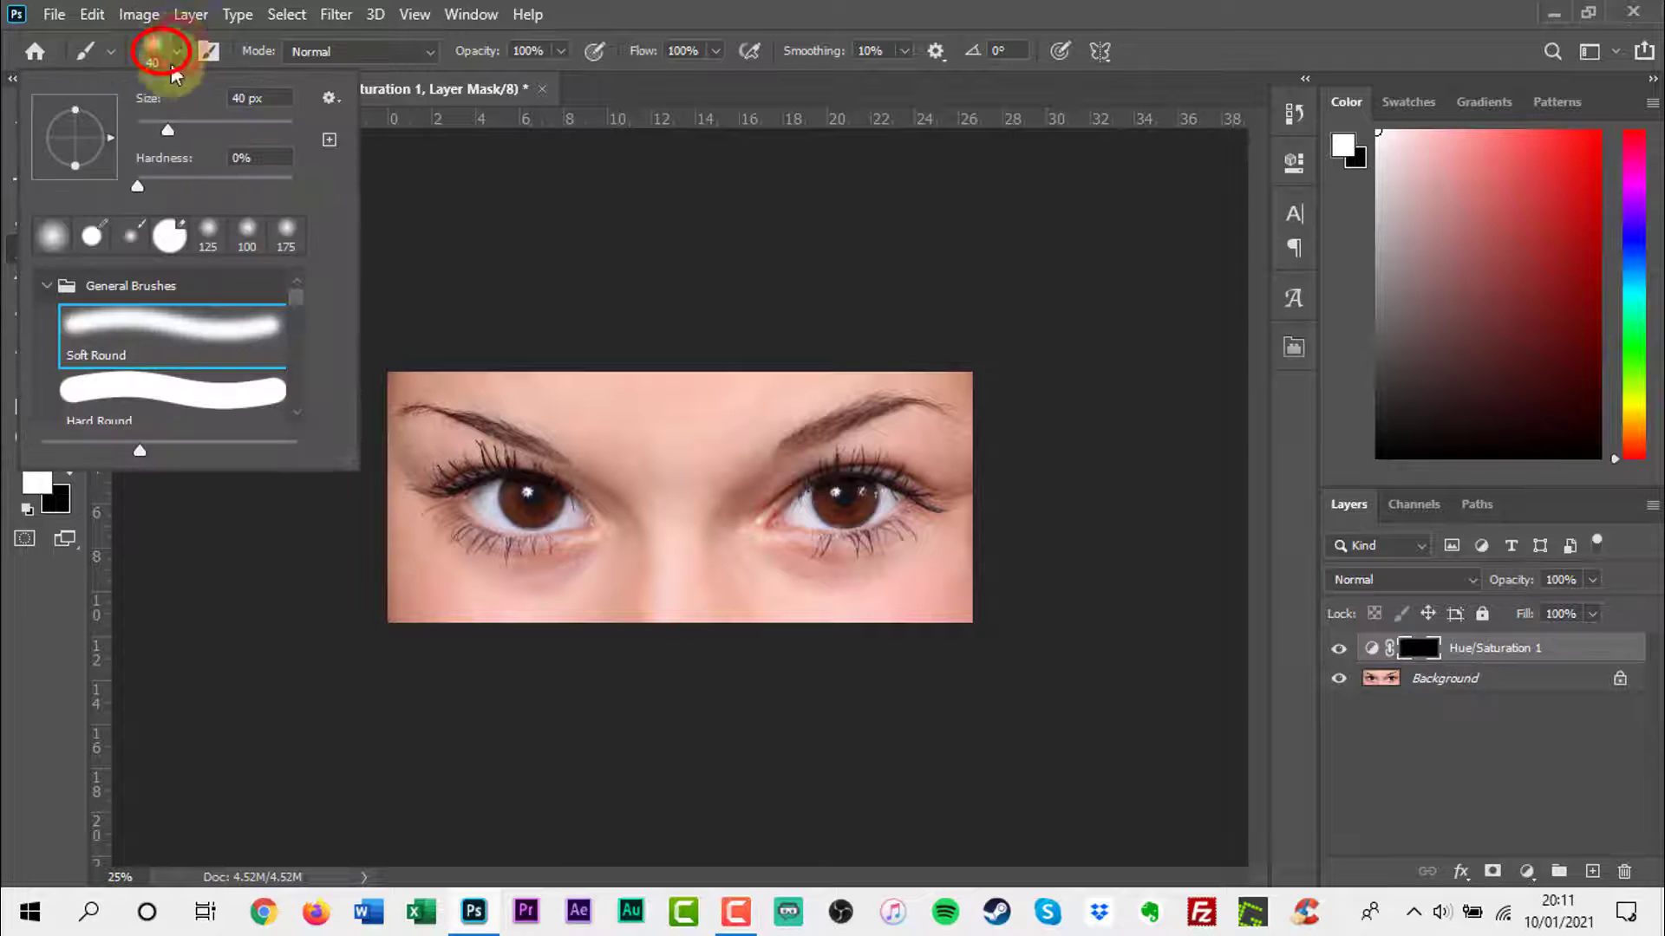
{"action": "left_click", "coordinate": [117, 333]}
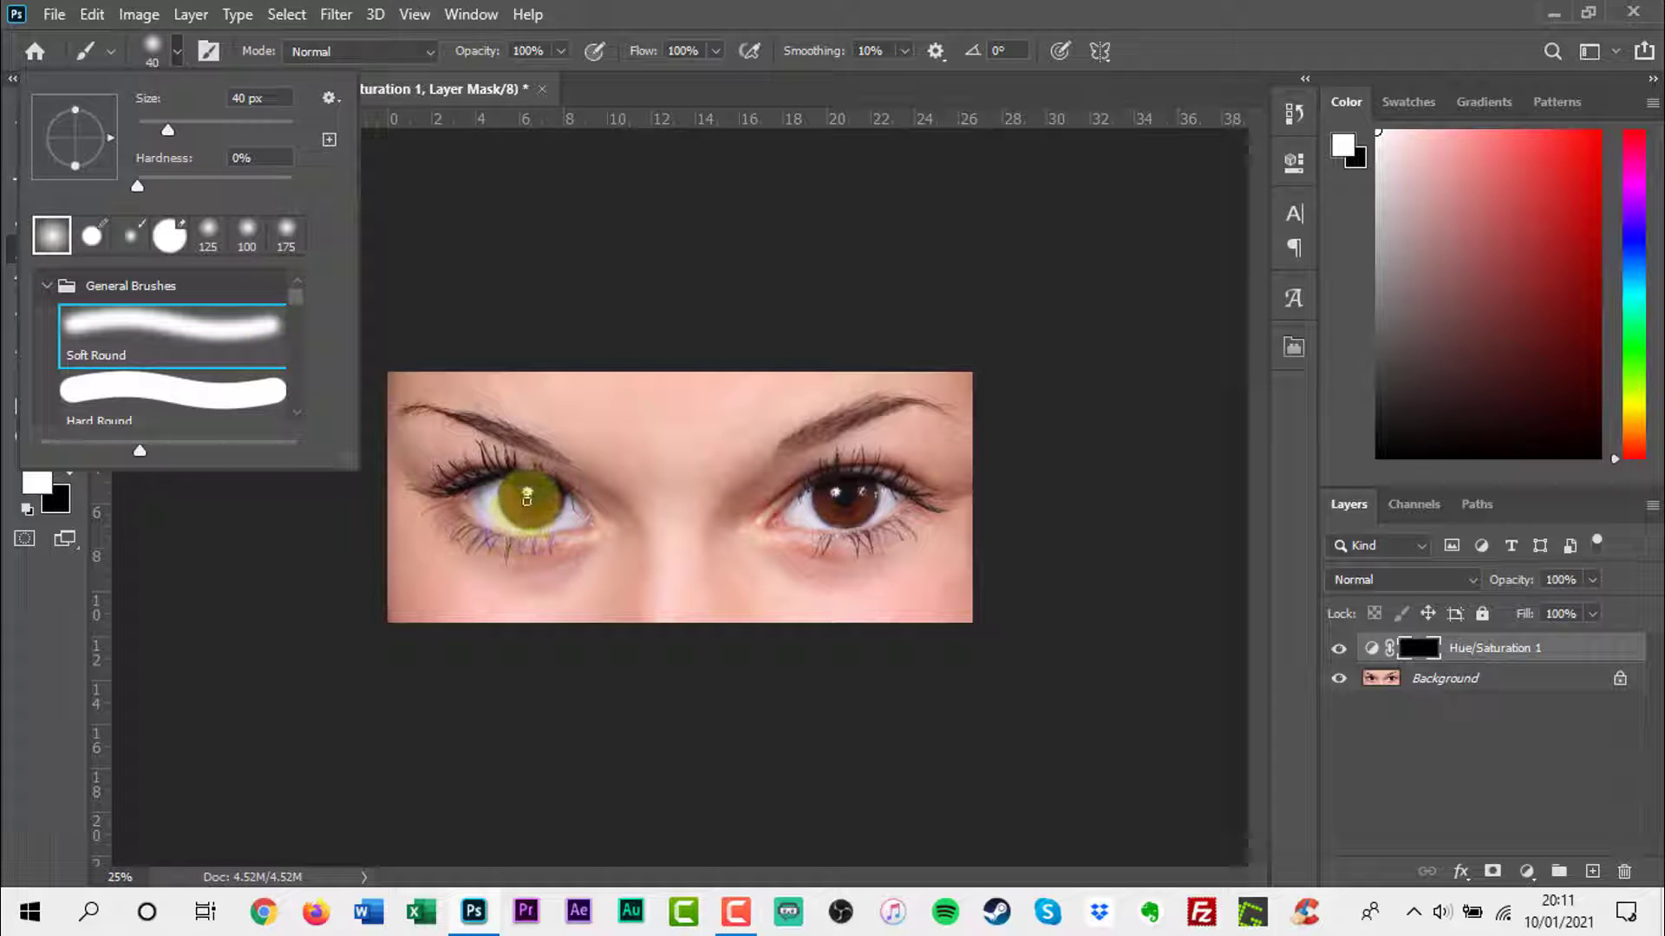
Zoom in and paint white on the mask over the left and right irises to reveal the tint.
{"action": "key", "text": "Escape"}
{"action": "key", "text": "ctrl+plus"}
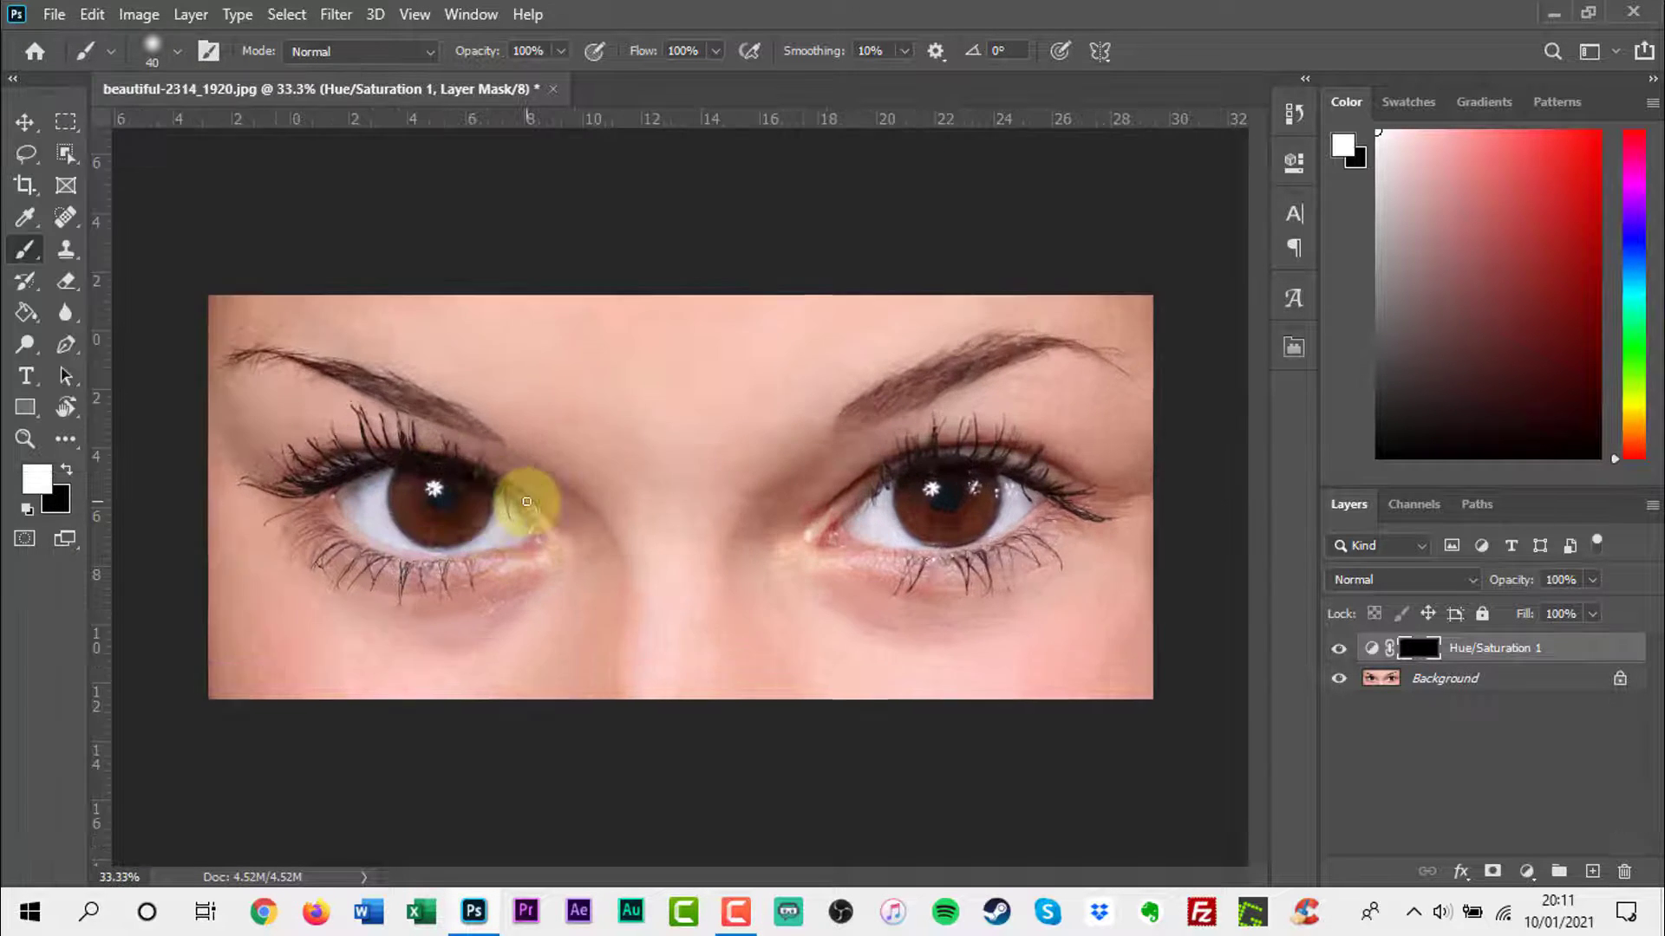
{"action": "key", "text": "ctrl+plus"}
{"action": "key", "text": "ctrl+plus"}
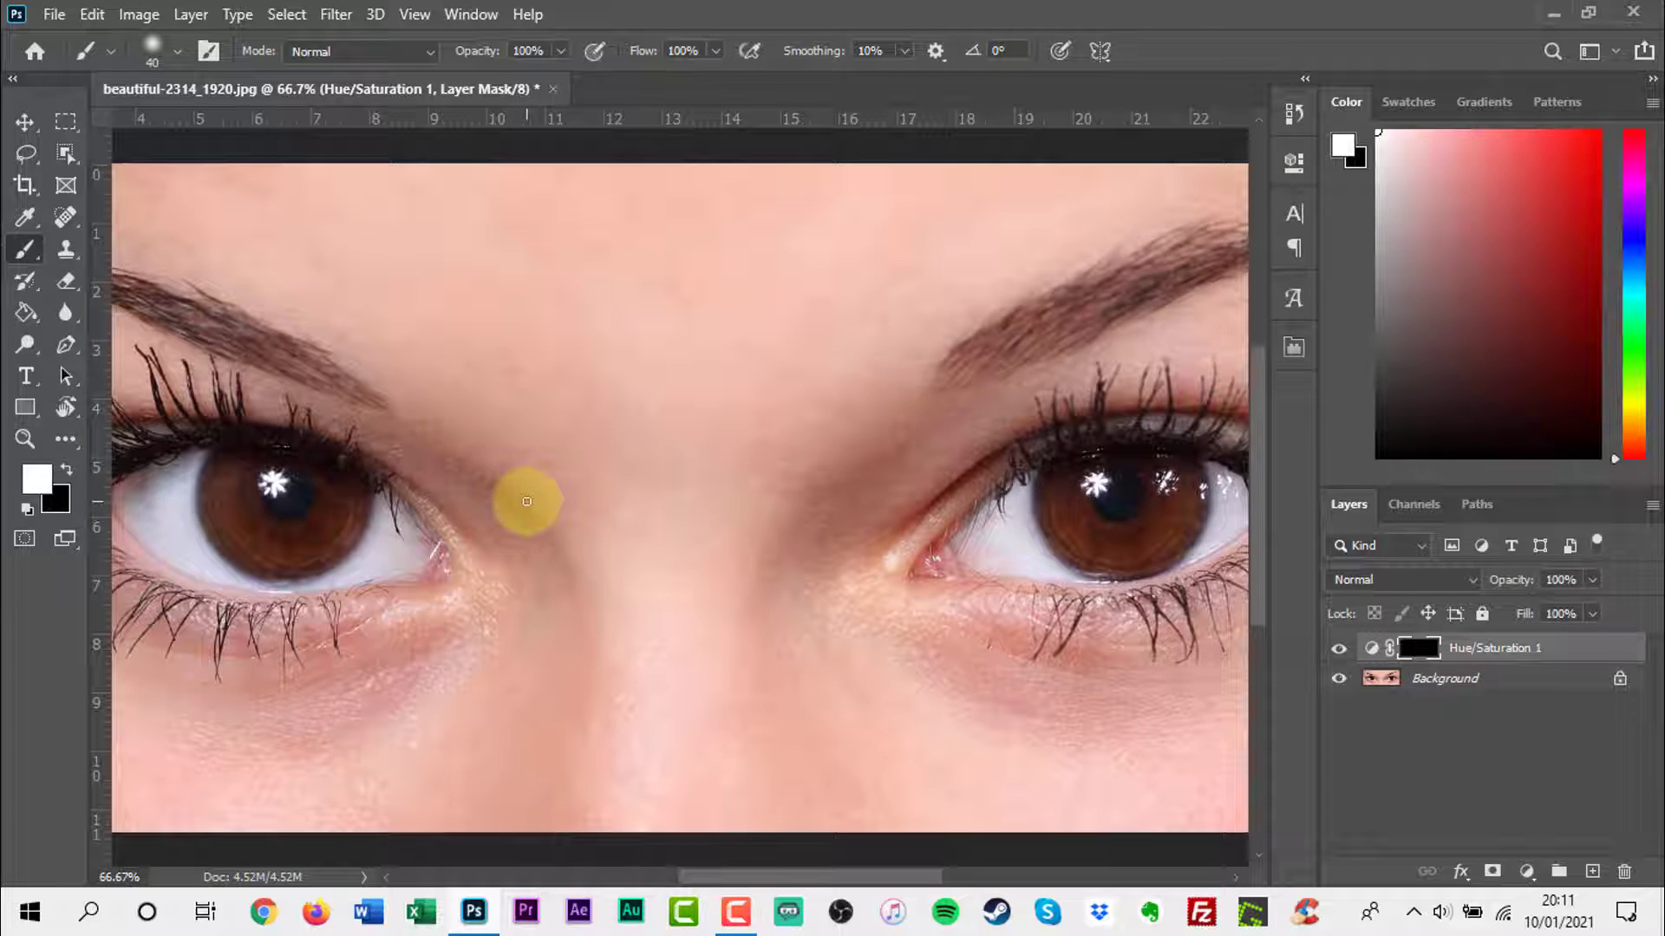
{"action": "mouse_move", "coordinate": [216, 472]}
{"action": "left_mouse_down"}
{"action": "mouse_move", "coordinate": [327, 520]}
{"action": "mouse_move", "coordinate": [252, 512]}
{"action": "mouse_move", "coordinate": [246, 454]}
{"action": "mouse_move", "coordinate": [216, 491]}
{"action": "mouse_move", "coordinate": [238, 532]}
{"action": "mouse_move", "coordinate": [358, 498]}
{"action": "mouse_move", "coordinate": [260, 554]}
{"action": "mouse_move", "coordinate": [347, 524]}
{"action": "mouse_move", "coordinate": [300, 561]}
{"action": "mouse_move", "coordinate": [222, 533]}
{"action": "mouse_move", "coordinate": [222, 463]}
{"action": "mouse_move", "coordinate": [353, 482]}
{"action": "mouse_move", "coordinate": [222, 465]}
{"action": "mouse_move", "coordinate": [268, 547]}
{"action": "mouse_move", "coordinate": [211, 502]}
{"action": "left_mouse_up"}
{"action": "mouse_move", "coordinate": [1107, 539]}
{"action": "left_mouse_down"}
{"action": "mouse_move", "coordinate": [1054, 486]}
{"action": "mouse_move", "coordinate": [1089, 525]}
{"action": "mouse_move", "coordinate": [1170, 505]}
{"action": "mouse_move", "coordinate": [1163, 473]}
{"action": "mouse_move", "coordinate": [1144, 538]}
{"action": "mouse_move", "coordinate": [1066, 520]}
{"action": "mouse_move", "coordinate": [1145, 558]}
{"action": "mouse_move", "coordinate": [1189, 483]}
{"action": "mouse_move", "coordinate": [1181, 465]}
{"action": "mouse_move", "coordinate": [1115, 465]}
{"action": "mouse_move", "coordinate": [1079, 528]}
{"action": "mouse_move", "coordinate": [1060, 506]}
{"action": "mouse_move", "coordinate": [1081, 546]}
{"action": "mouse_move", "coordinate": [1153, 558]}
{"action": "mouse_move", "coordinate": [1196, 495]}
{"action": "mouse_move", "coordinate": [1070, 523]}
{"action": "left_mouse_up"}
{"action": "scroll", "coordinate": [833, 584], "scroll_direction": "down", "scroll_amount": 1}
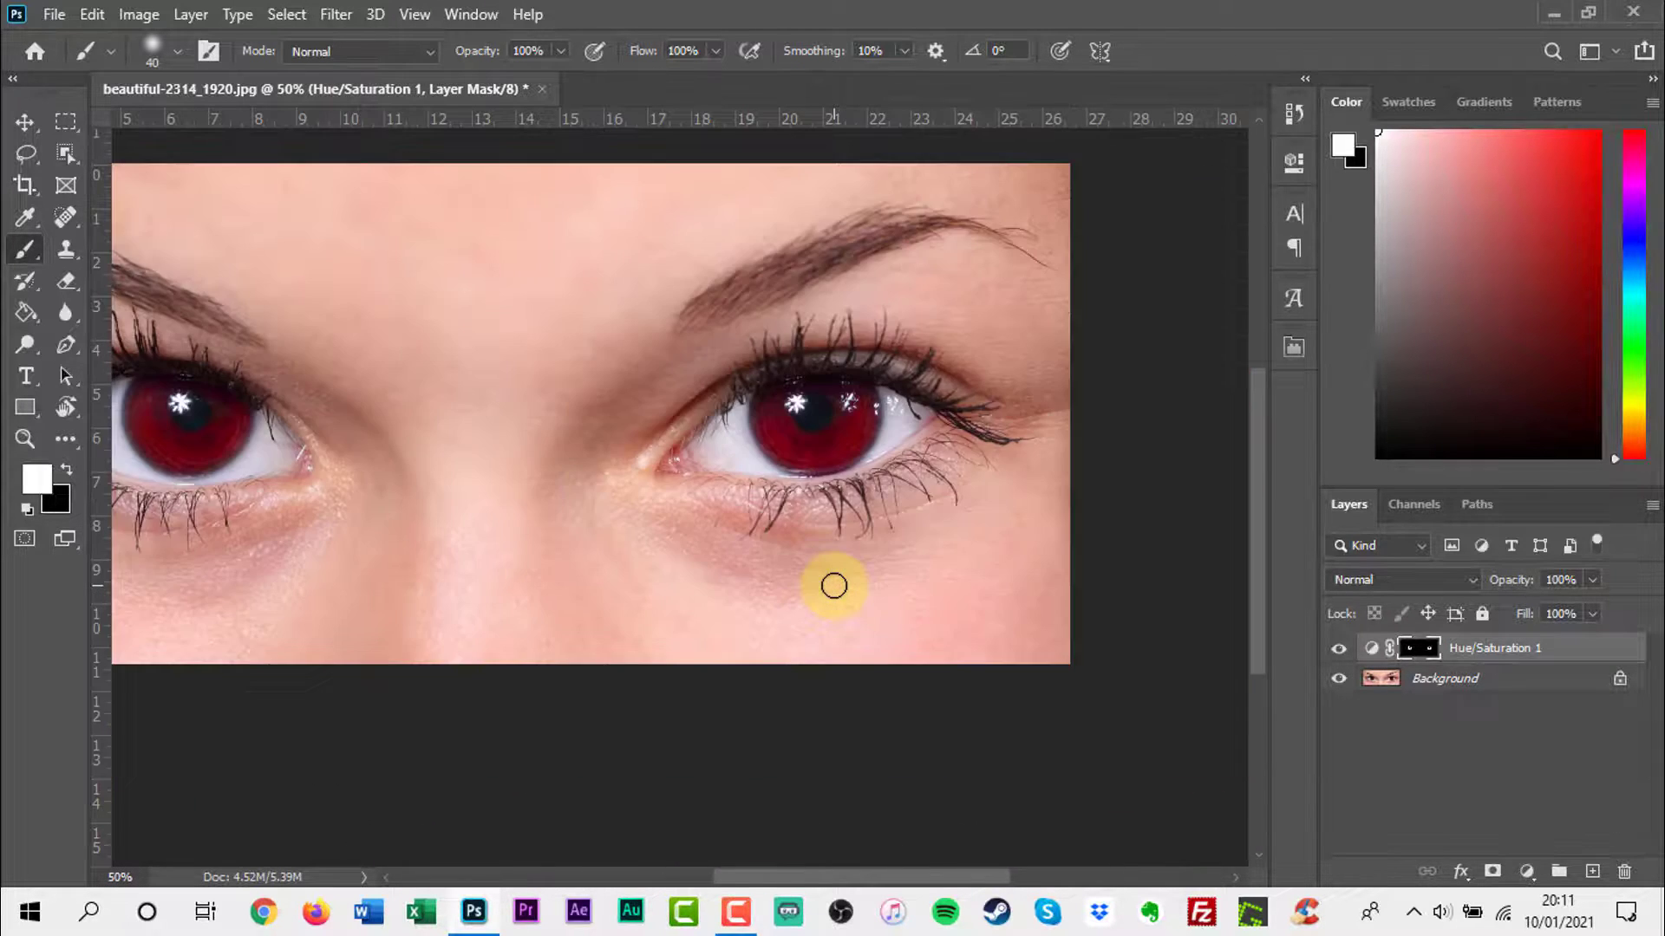
{"action": "scroll", "coordinate": [834, 585], "scroll_direction": "down", "scroll_amount": 1}
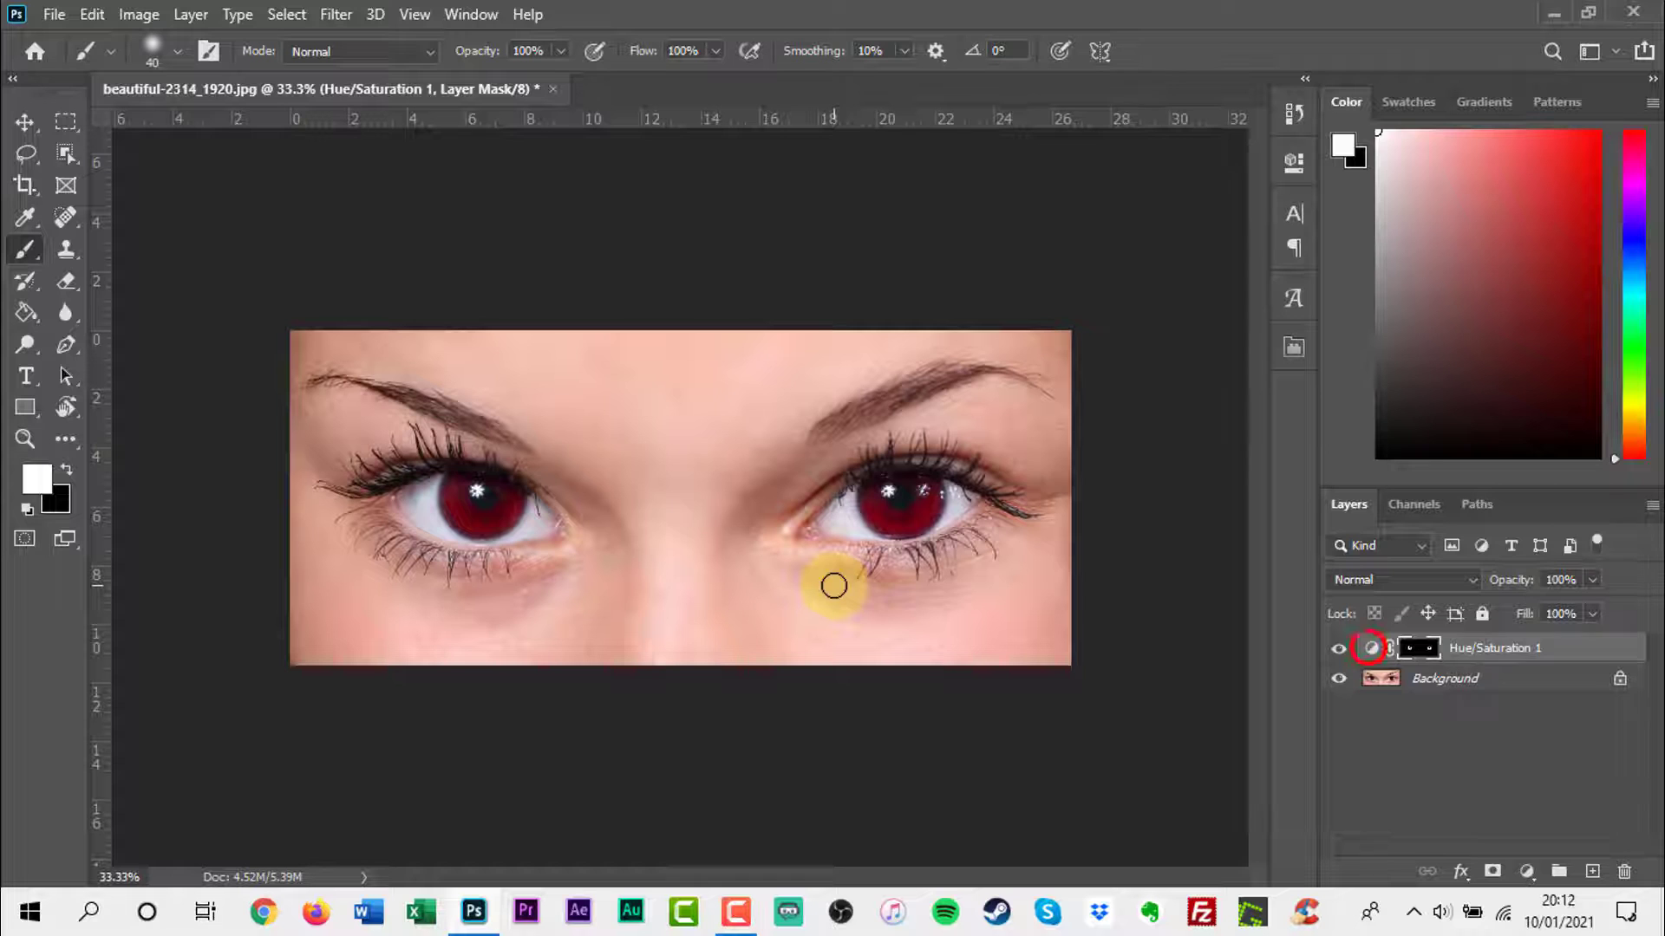
Reopen the Hue/Saturation settings and set Saturation +100, Hue about +40 for yellow-green irises.
{"action": "left_click", "coordinate": [1369, 648]}
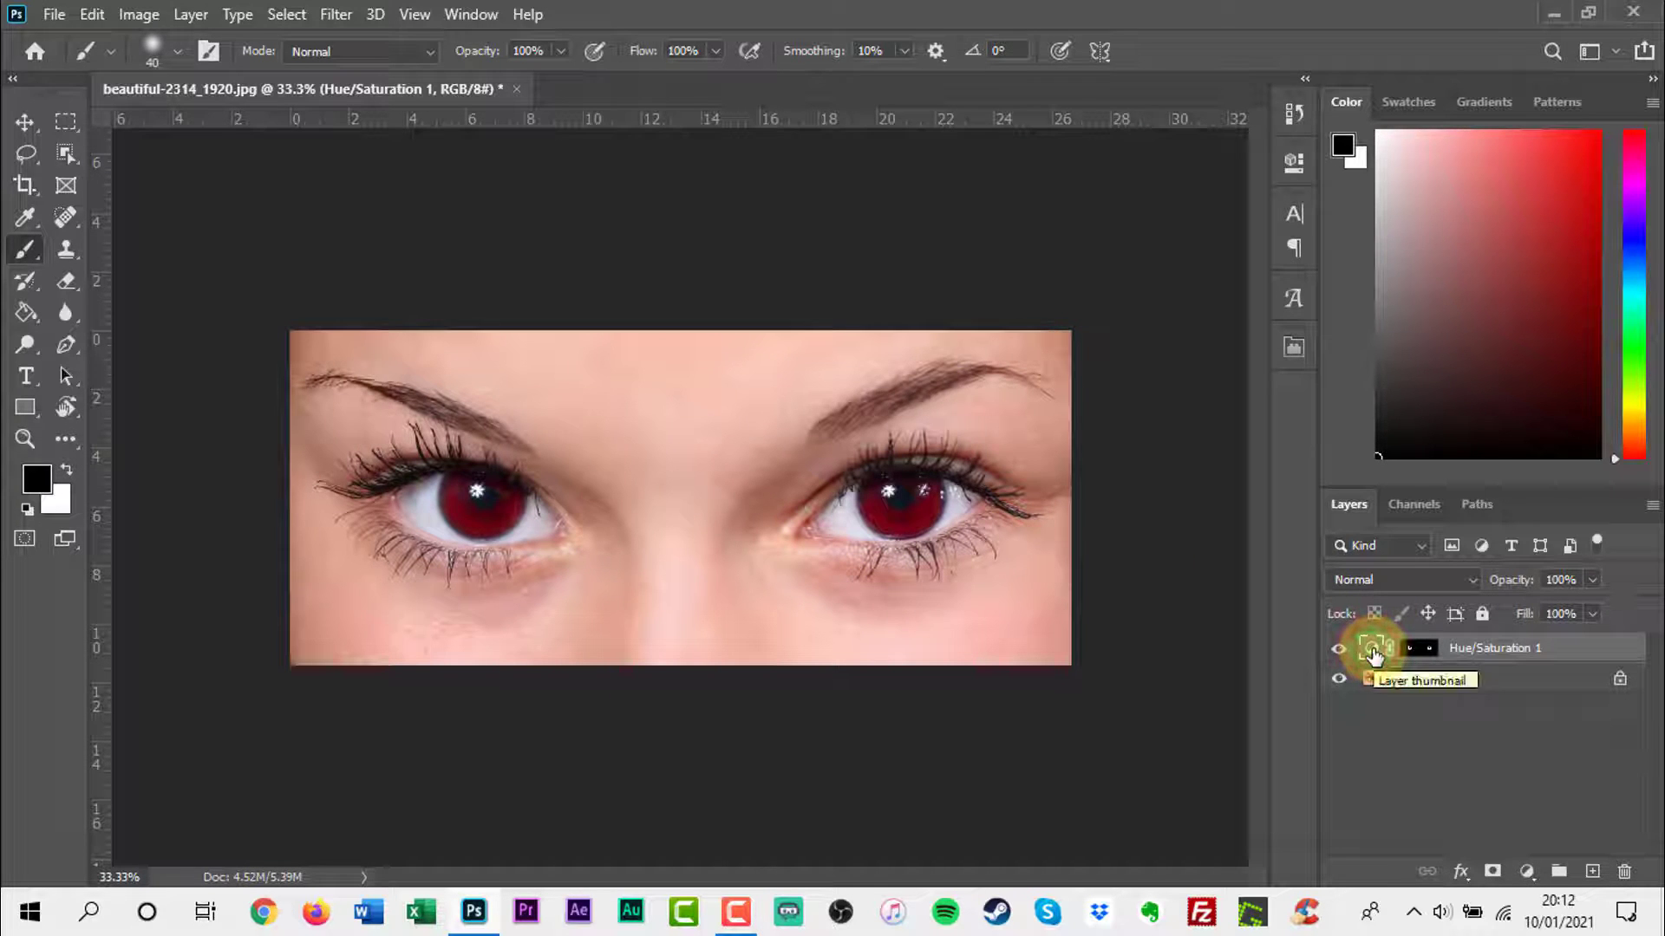
{"action": "double_click", "coordinate": [1373, 648]}
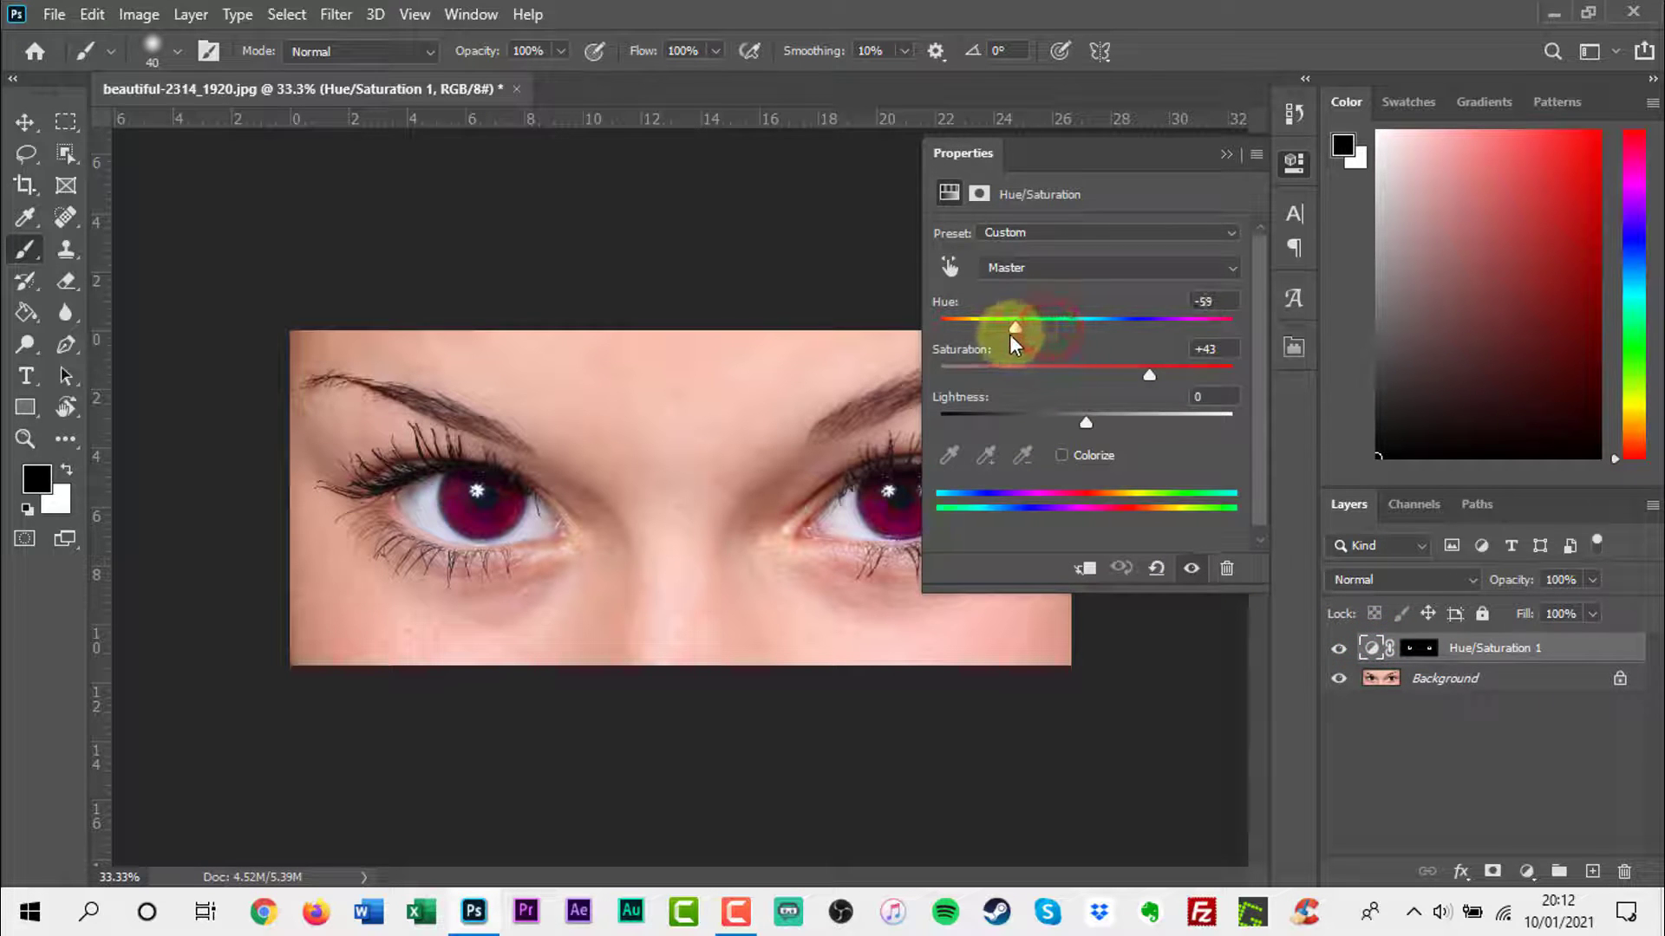
{"action": "mouse_move", "coordinate": [1054, 328]}
{"action": "left_mouse_down"}
{"action": "mouse_move", "coordinate": [982, 336]}
{"action": "mouse_move", "coordinate": [1095, 336]}
{"action": "mouse_move", "coordinate": [1103, 377]}
{"action": "mouse_move", "coordinate": [917, 384]}
{"action": "mouse_move", "coordinate": [1215, 376]}
{"action": "left_mouse_up"}
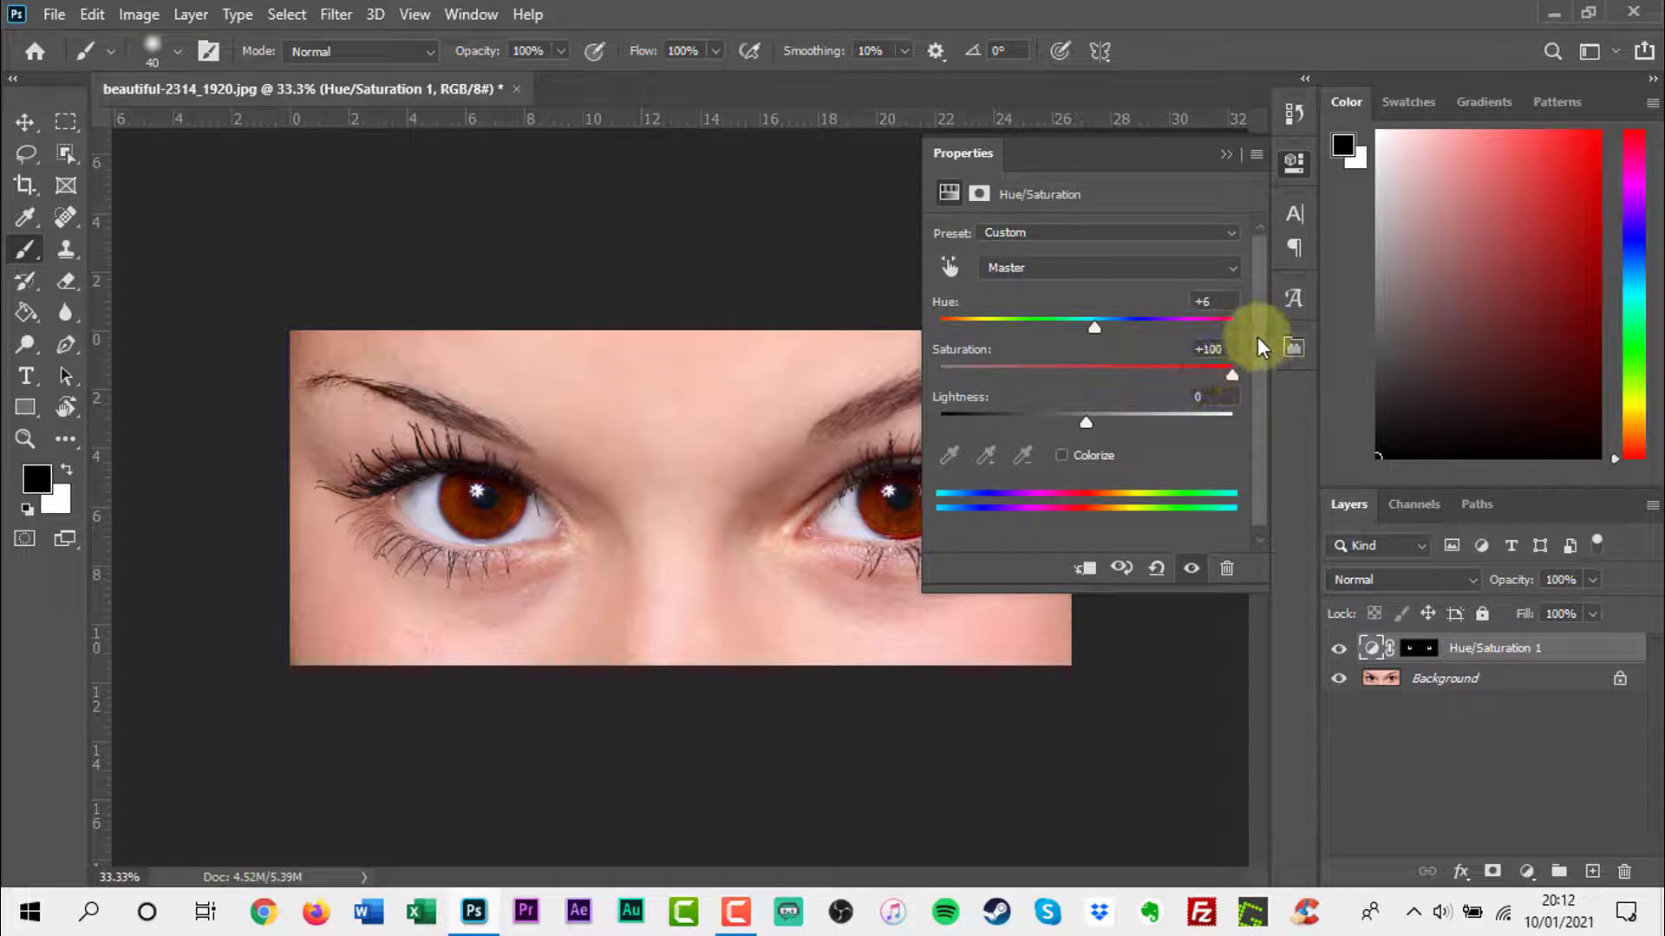
{"action": "left_click", "coordinate": [1229, 152]}
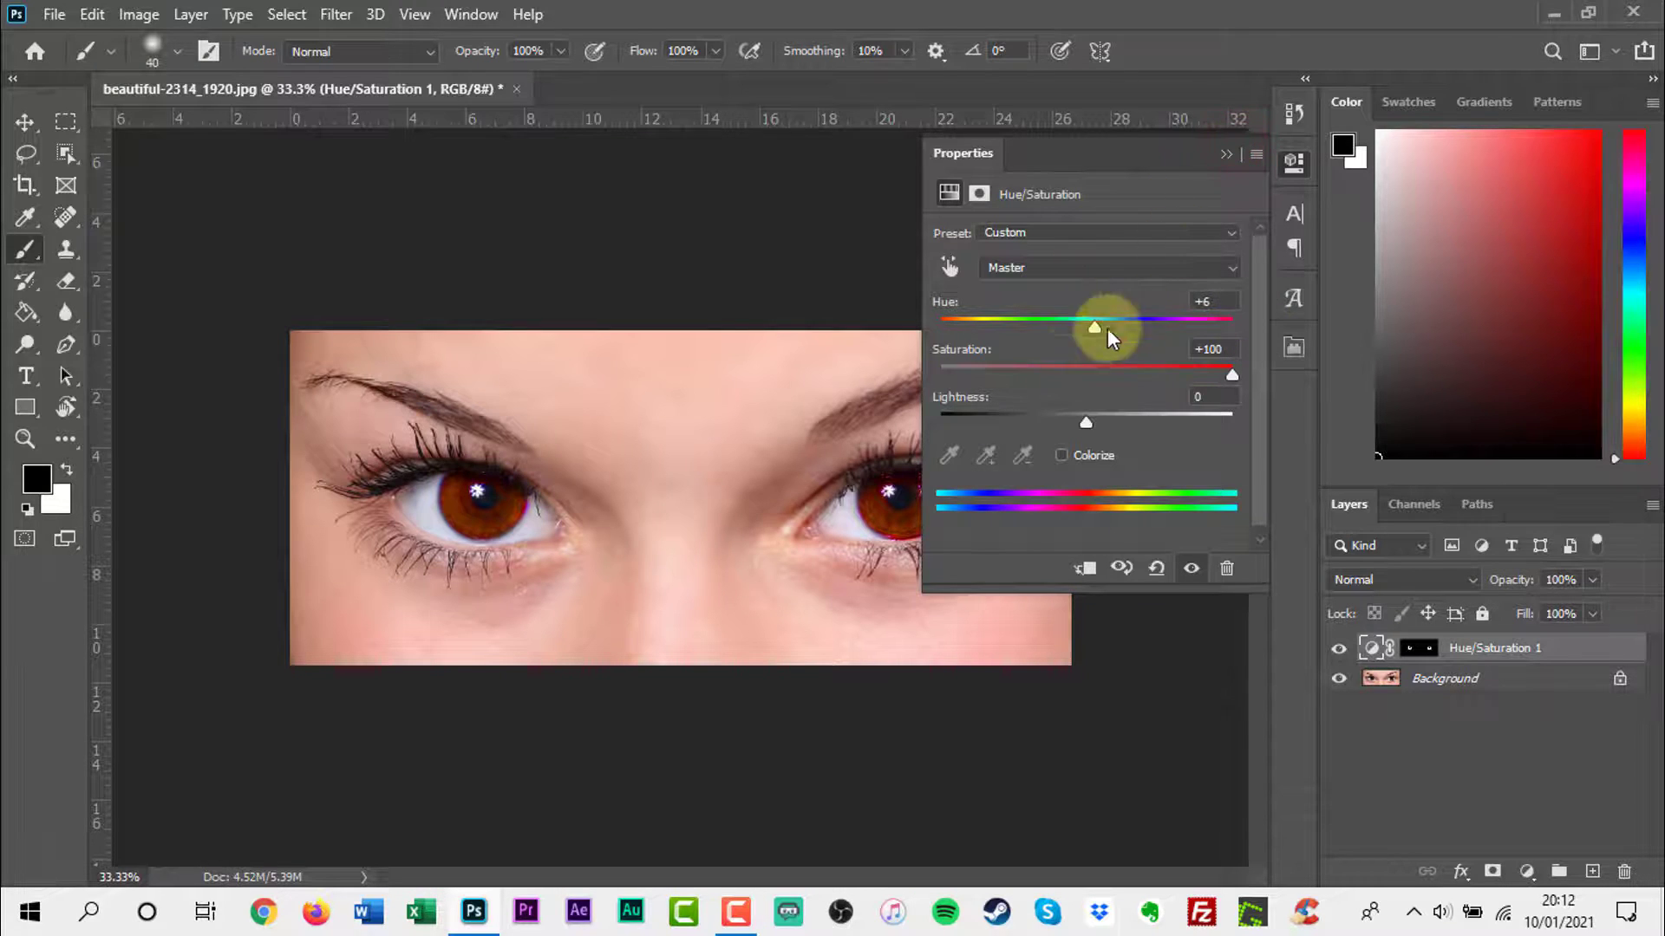
{"action": "left_click_drag", "start_coordinate": [1092, 327], "coordinate": [1146, 326]}
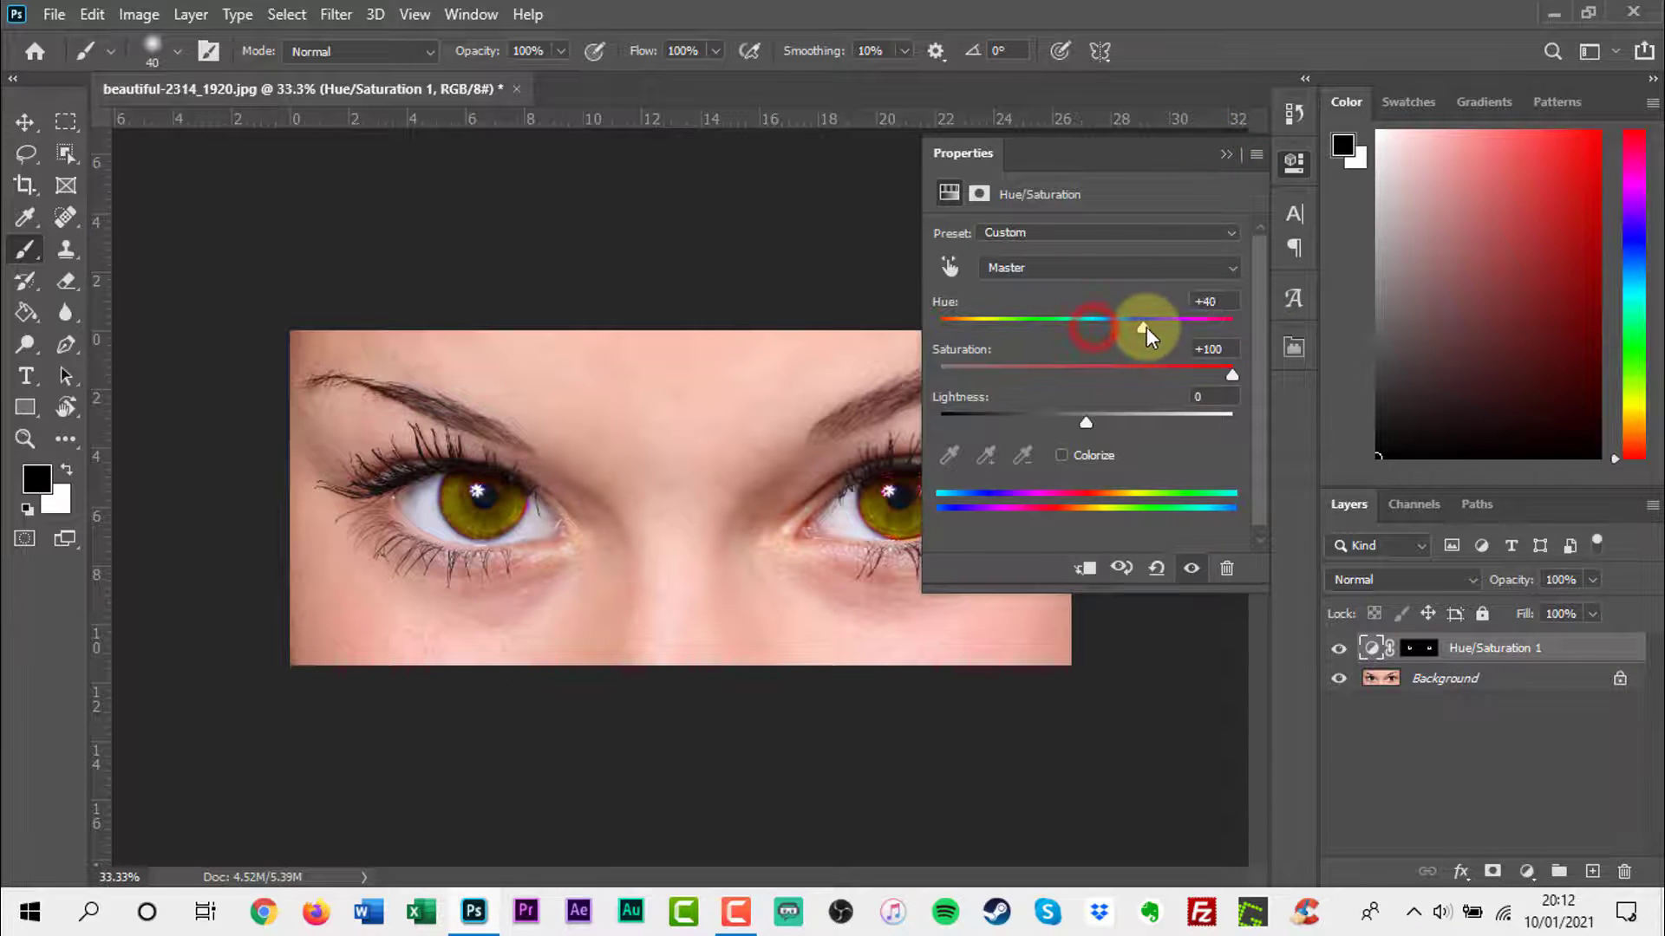
{"action": "left_click", "coordinate": [1225, 156]}
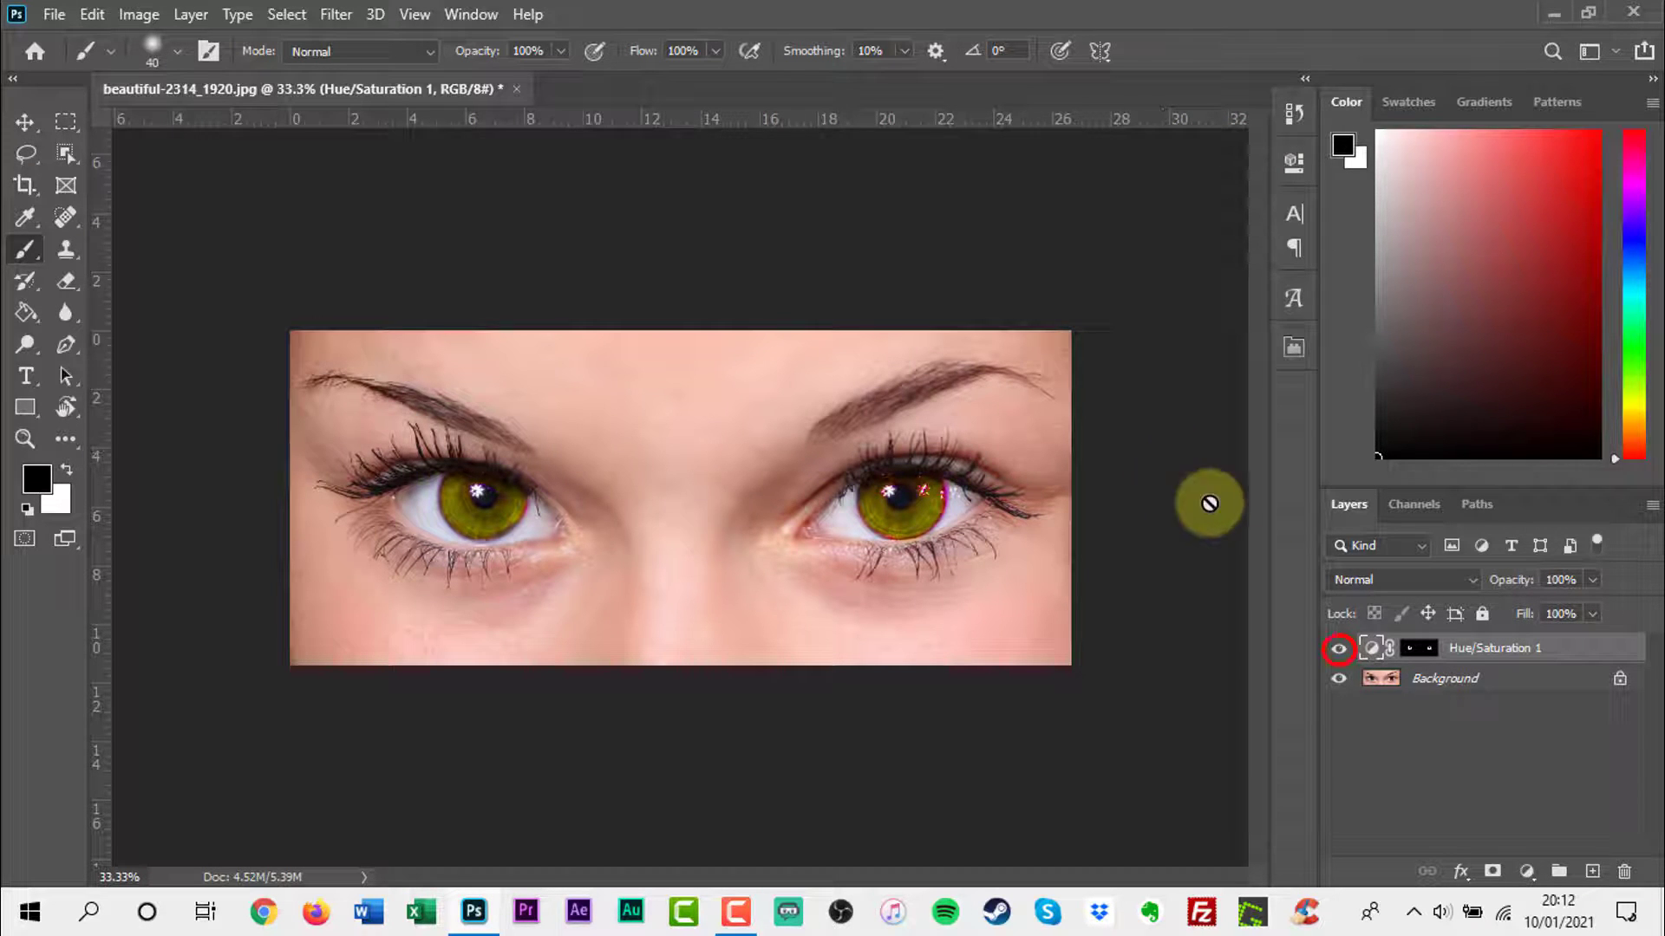
{"action": "left_click", "coordinate": [1340, 651]}
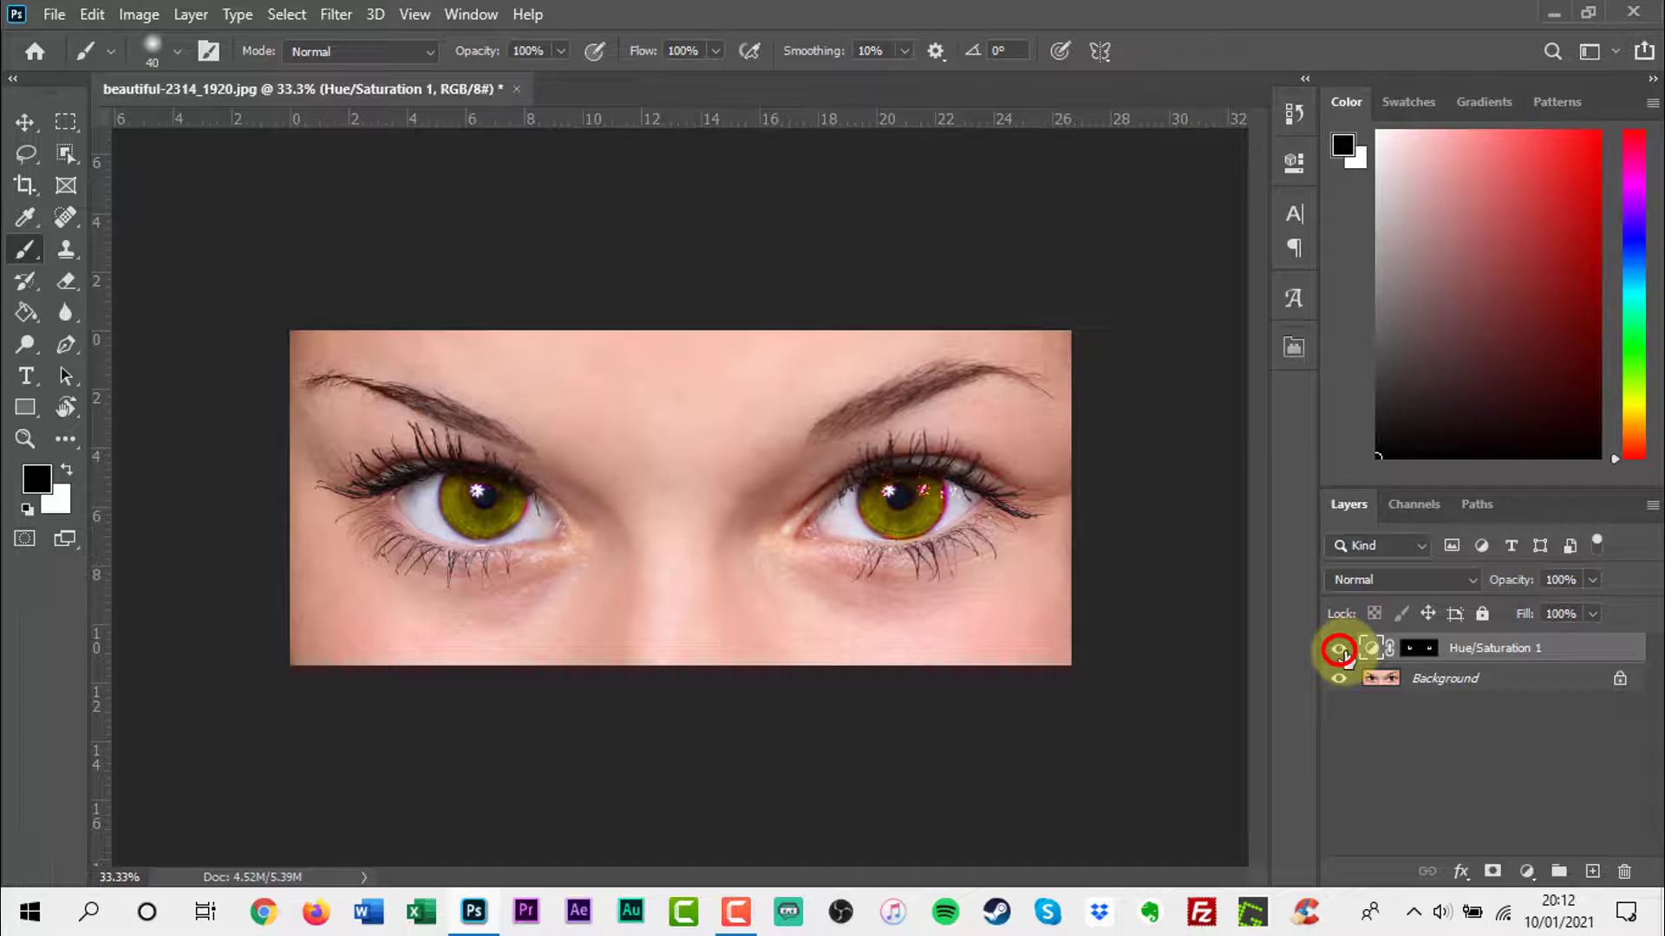
{"action": "left_click", "coordinate": [1339, 651]}
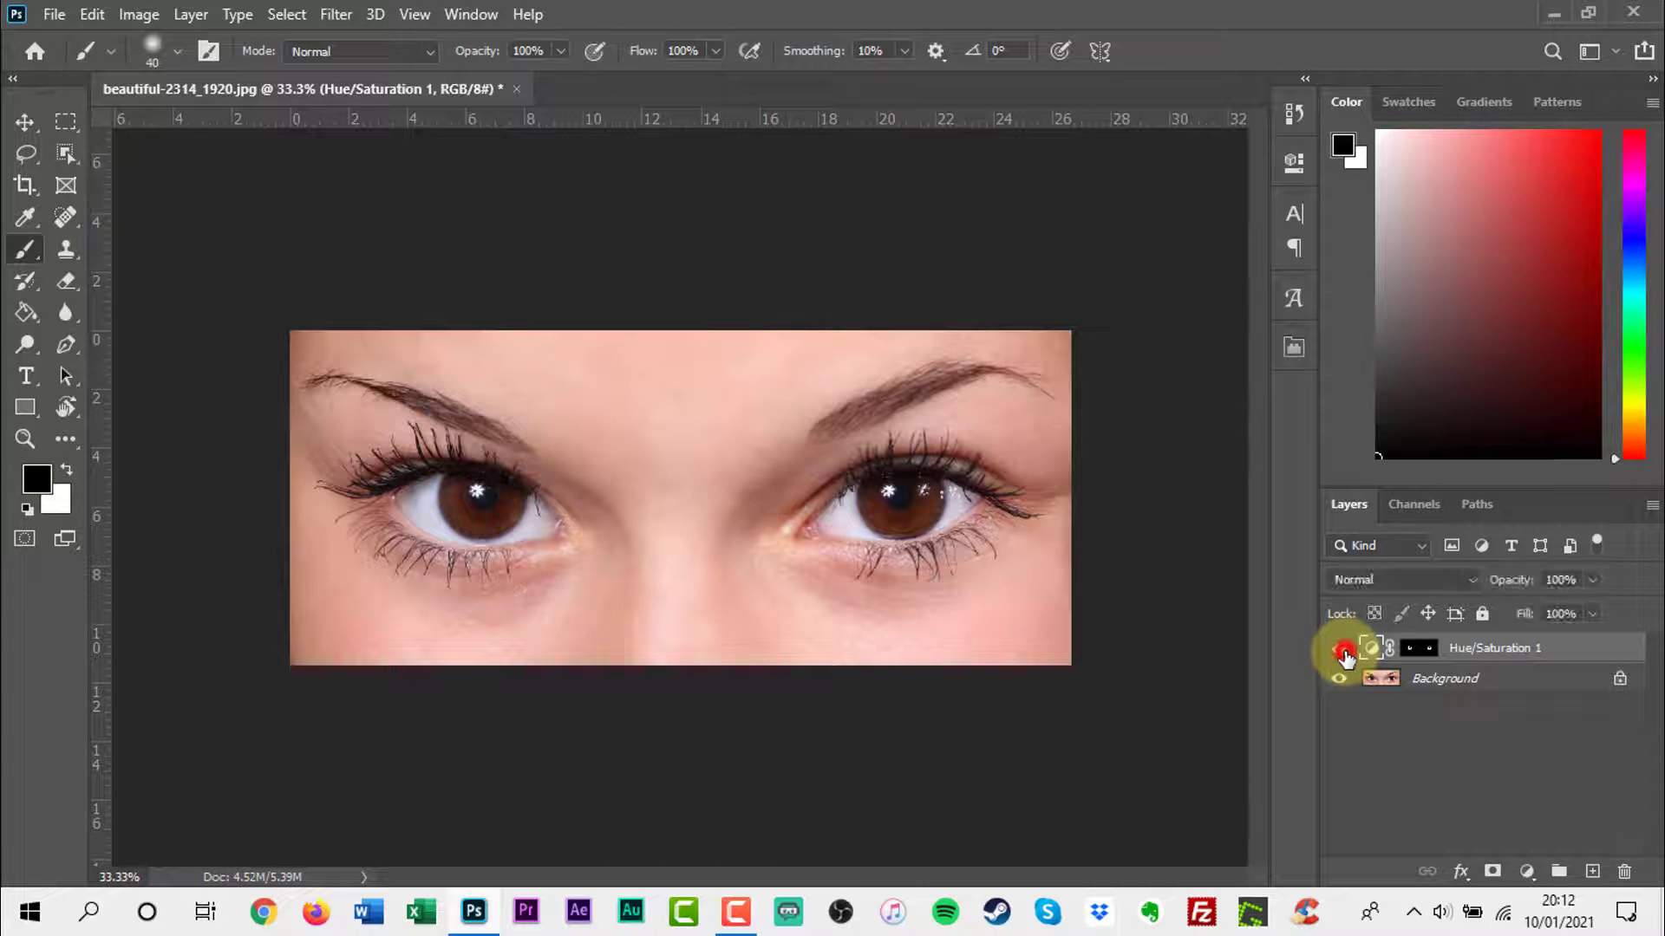
{"action": "left_click", "coordinate": [1341, 648]}
{"action": "left_click", "coordinate": [1342, 649]}
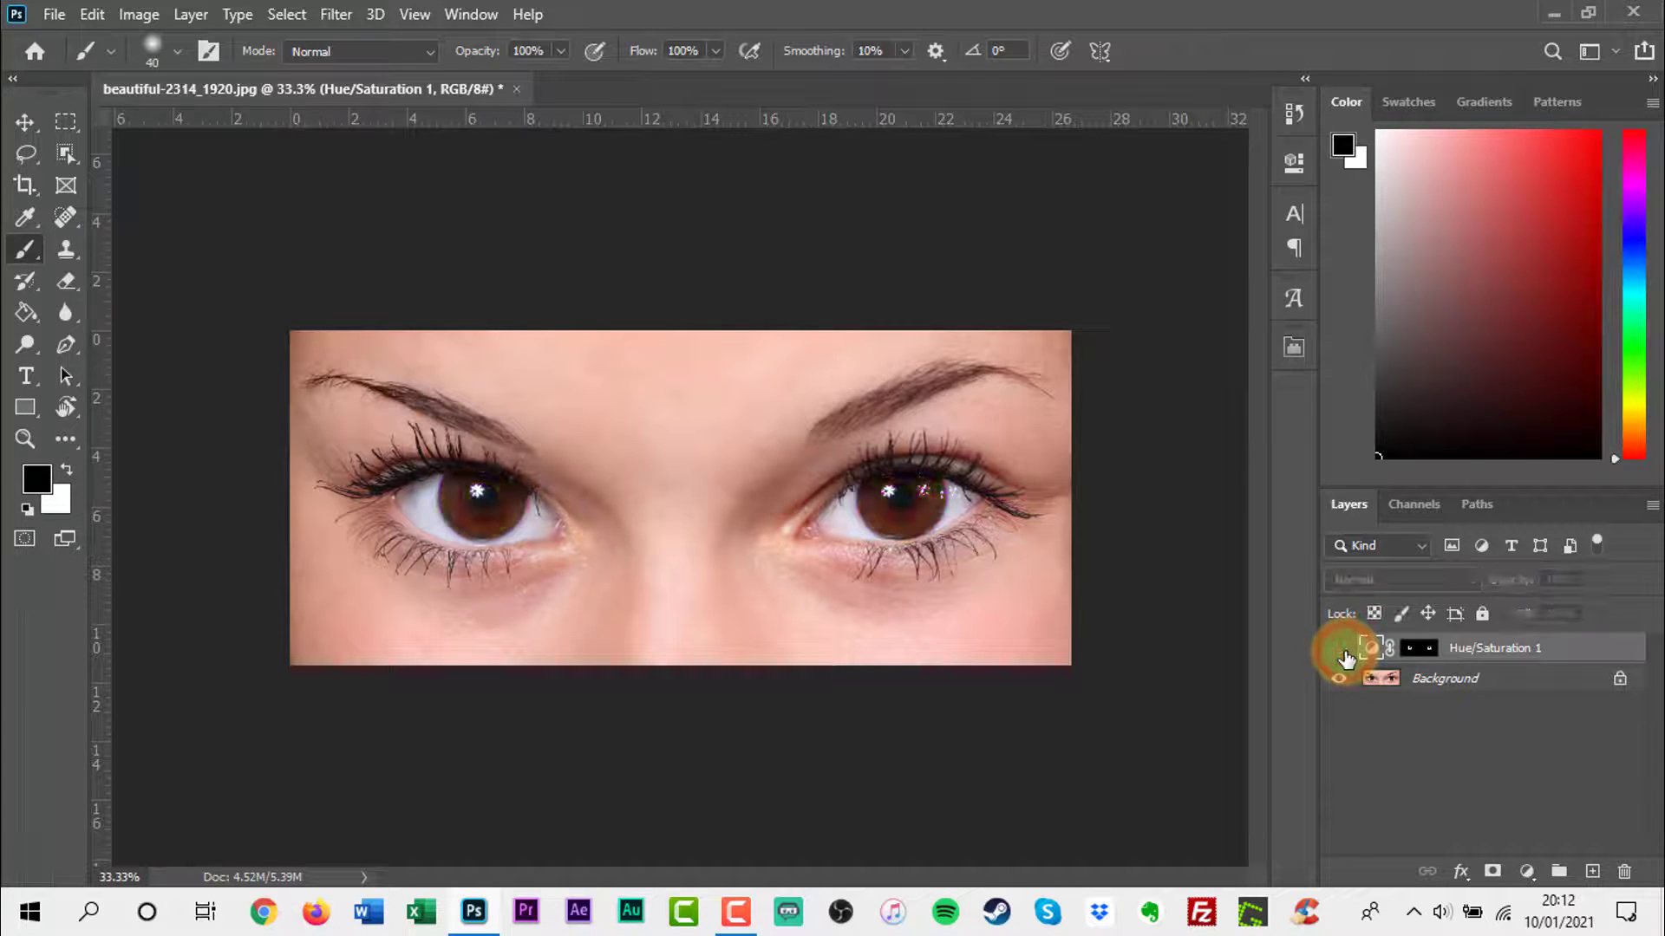
{"action": "left_click", "coordinate": [1340, 649]}
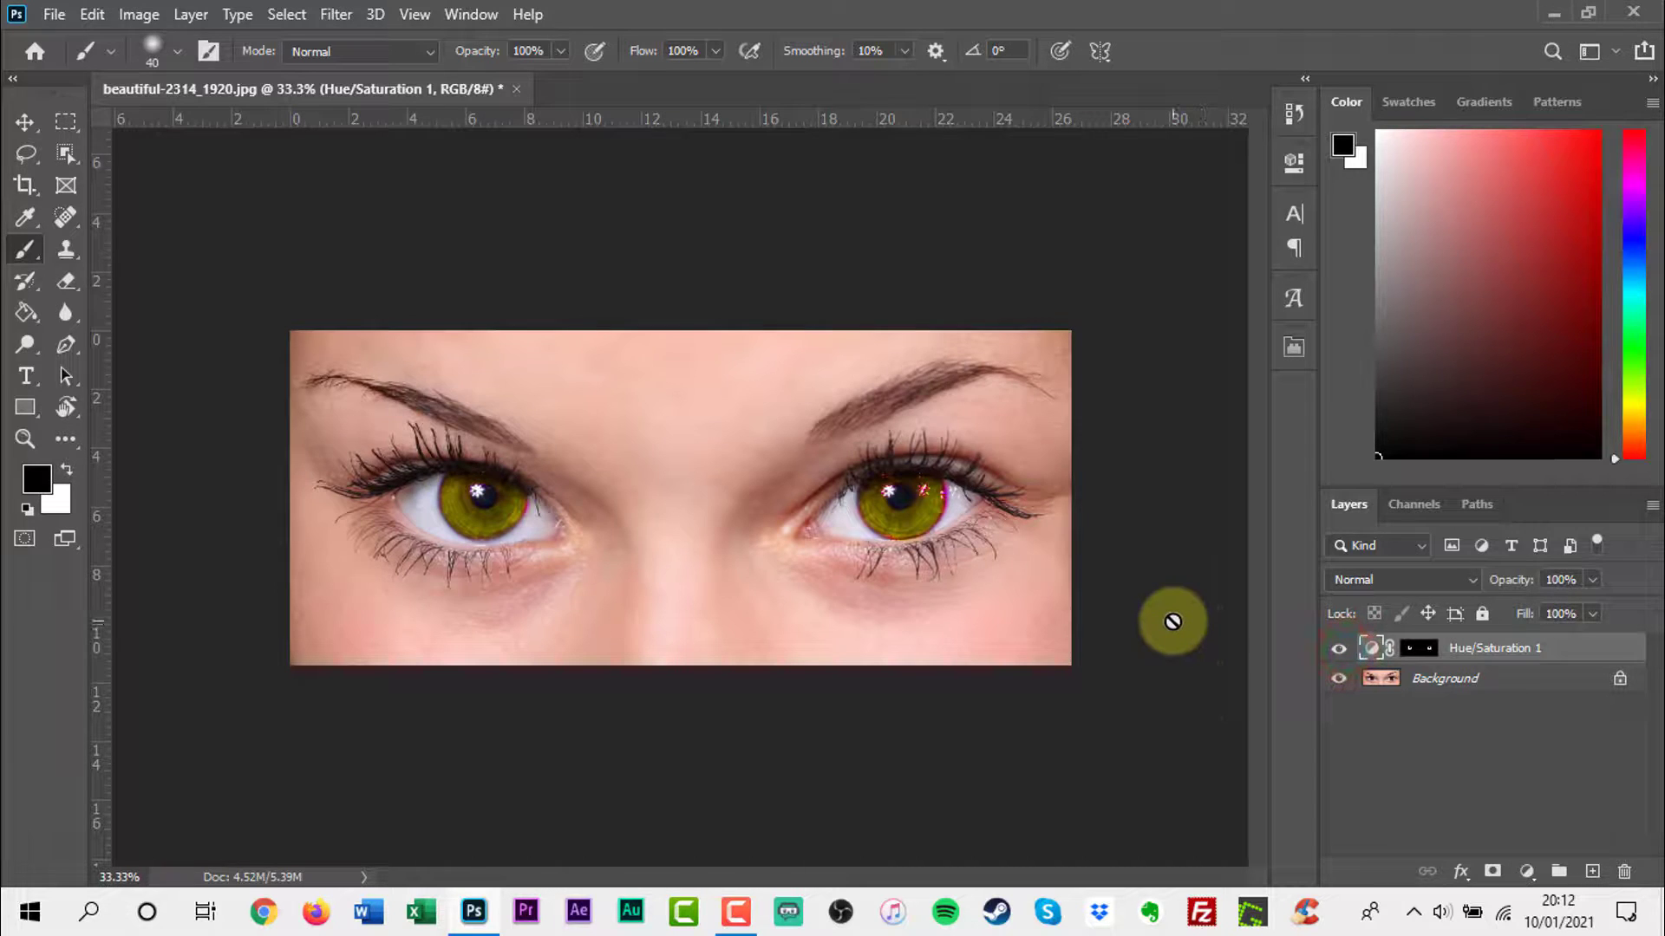